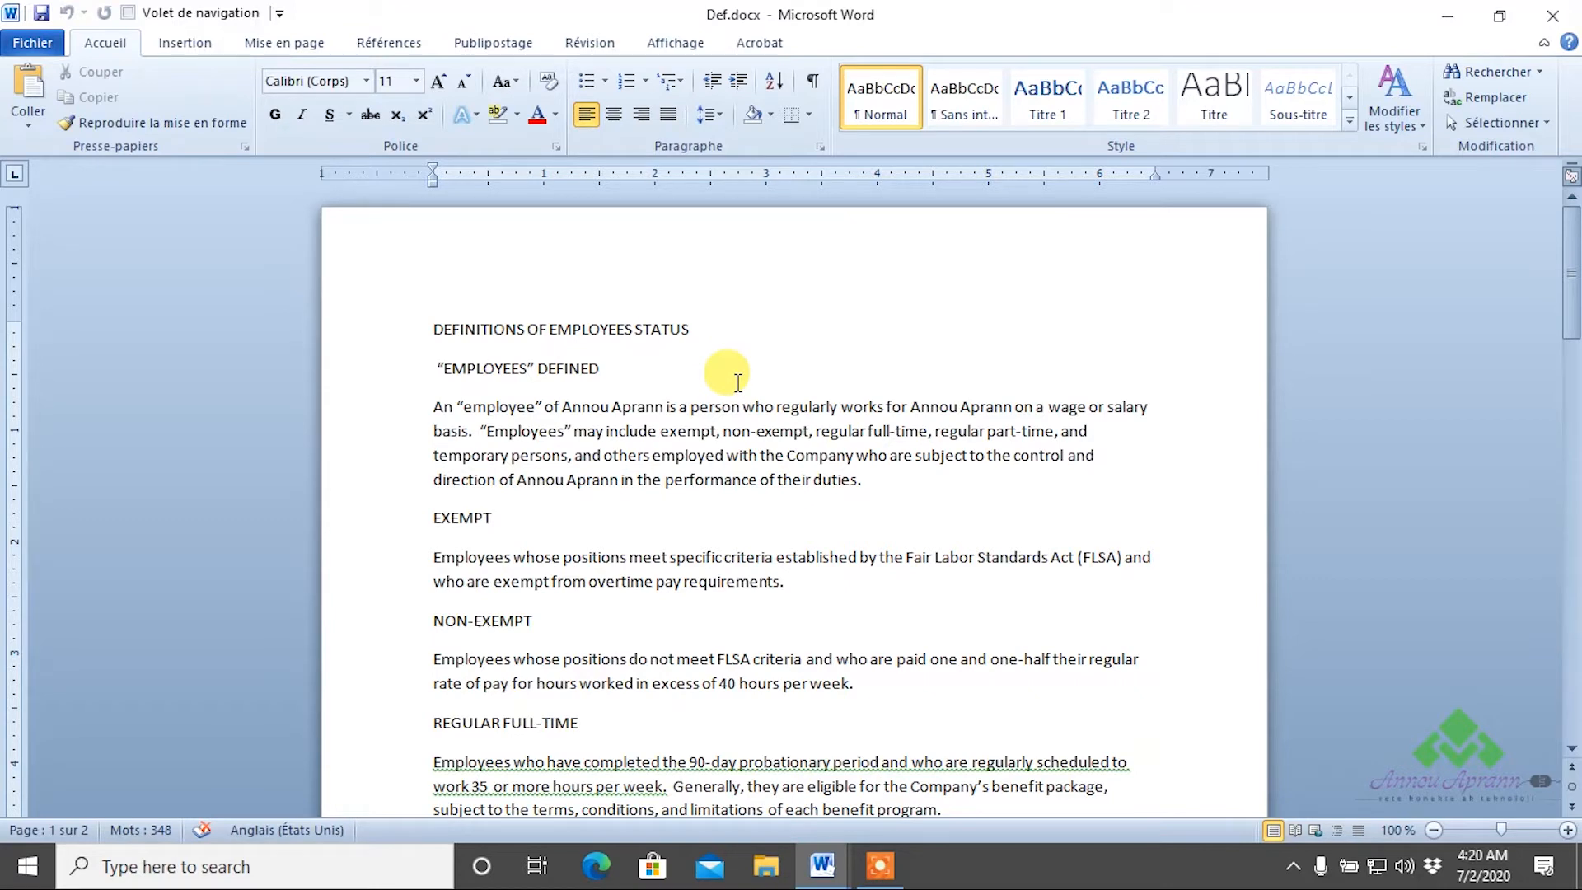
click(674, 407)
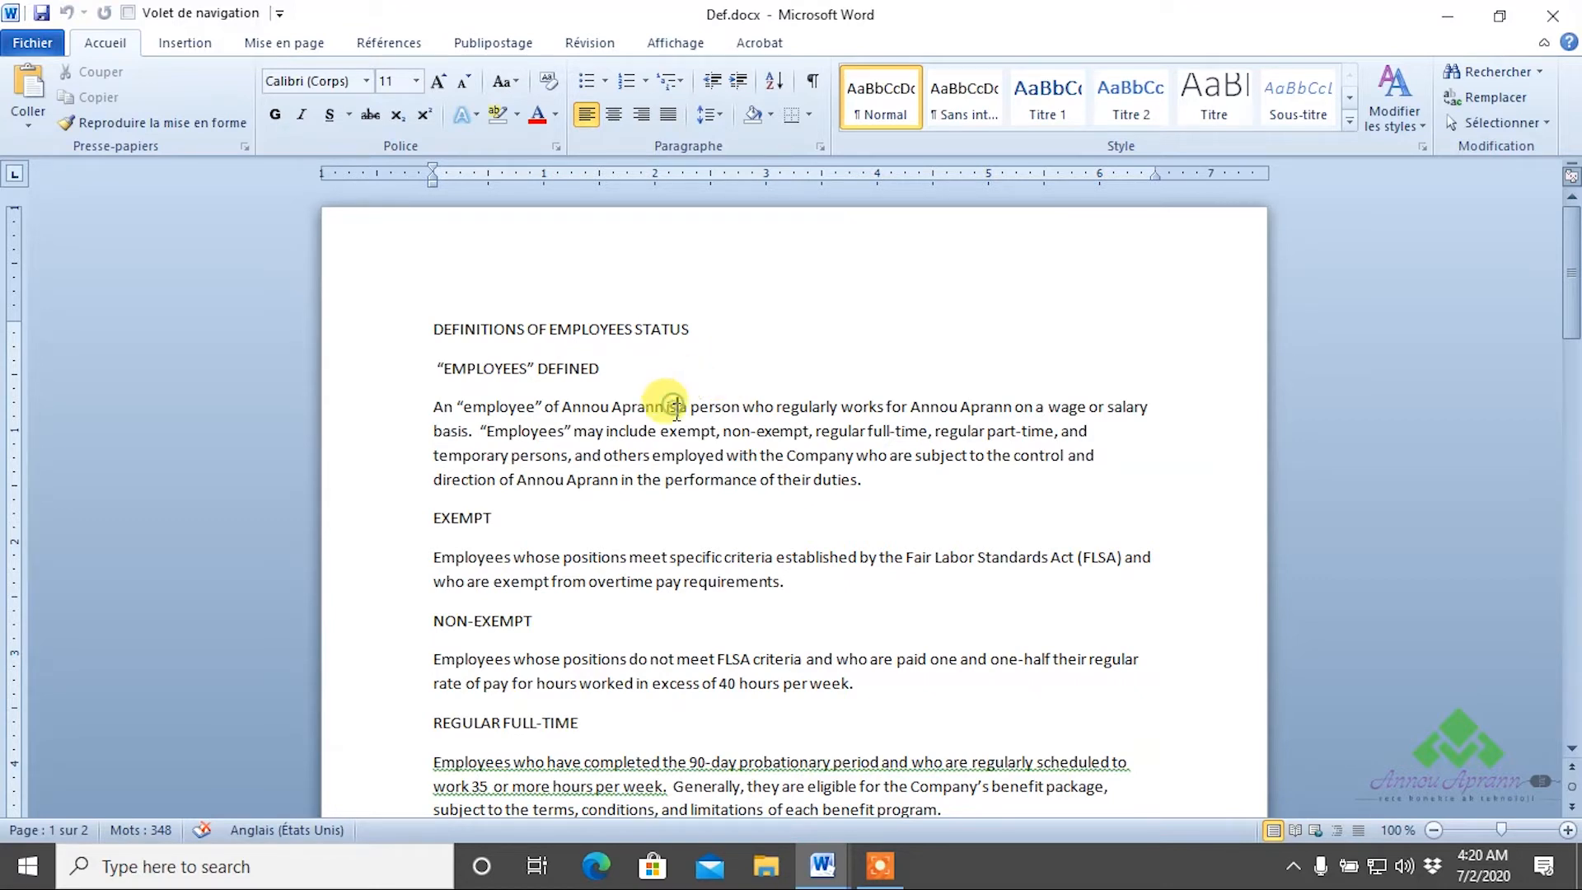
scroll(671, 416, down, 2)
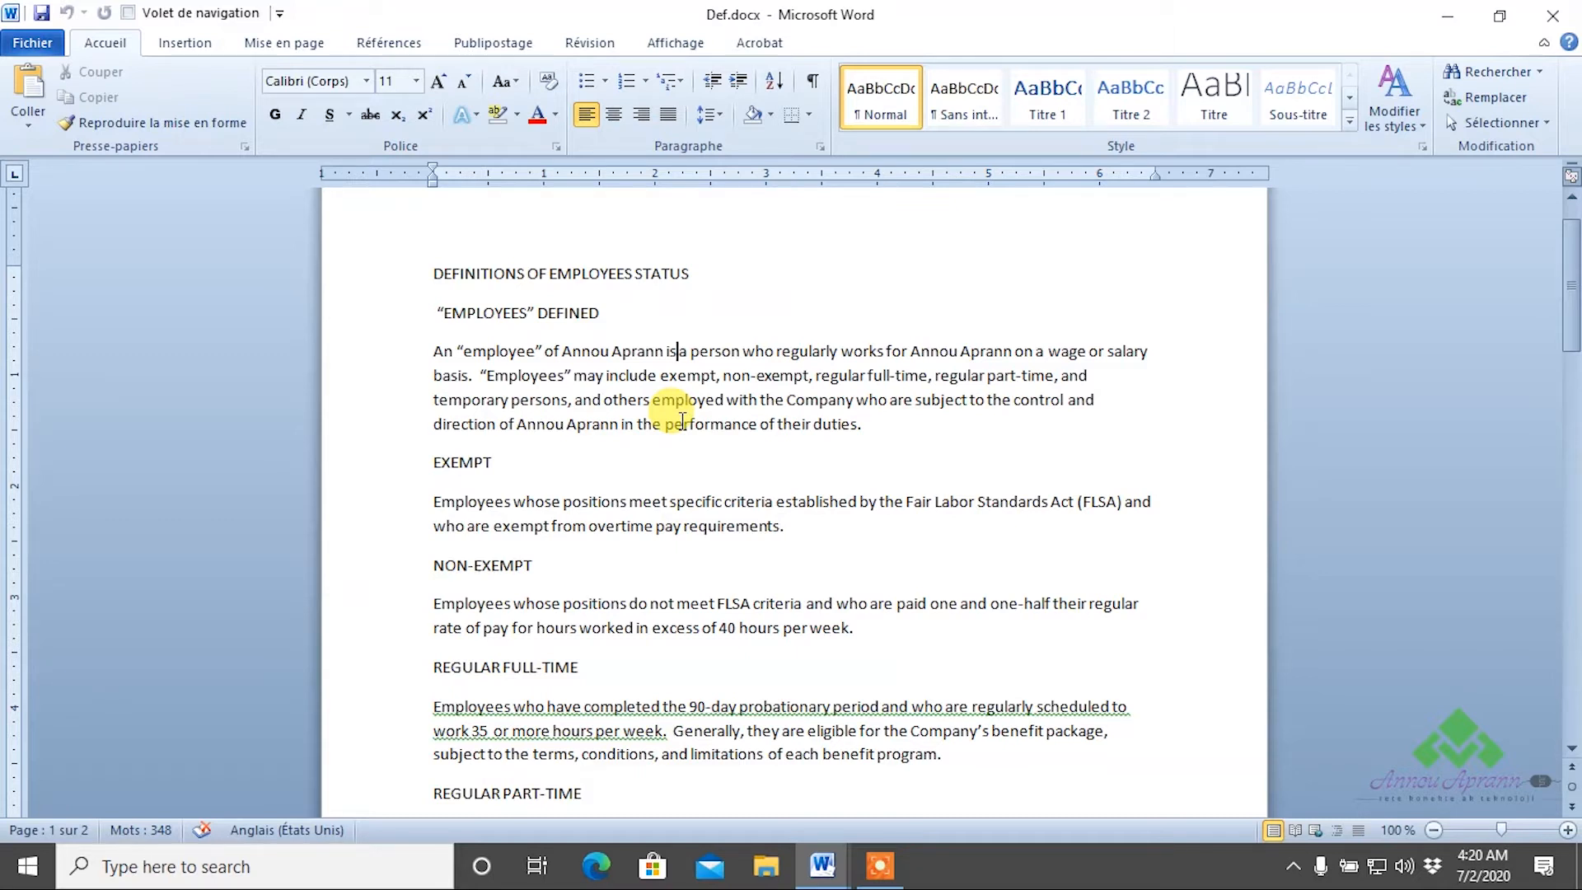
click(421, 313)
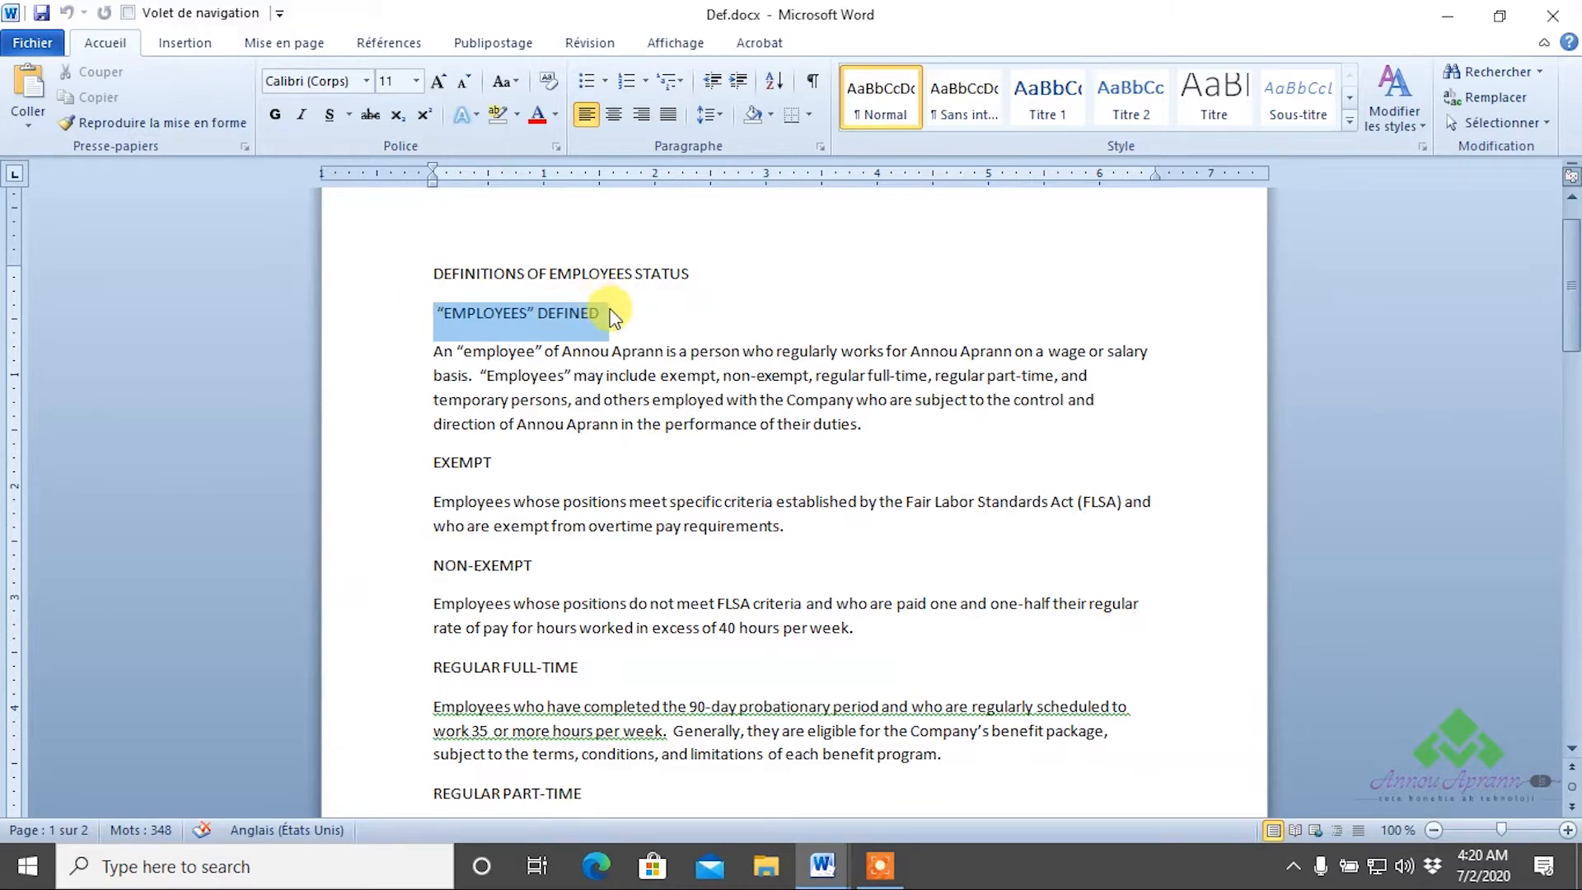
drag(417, 446, 537, 453)
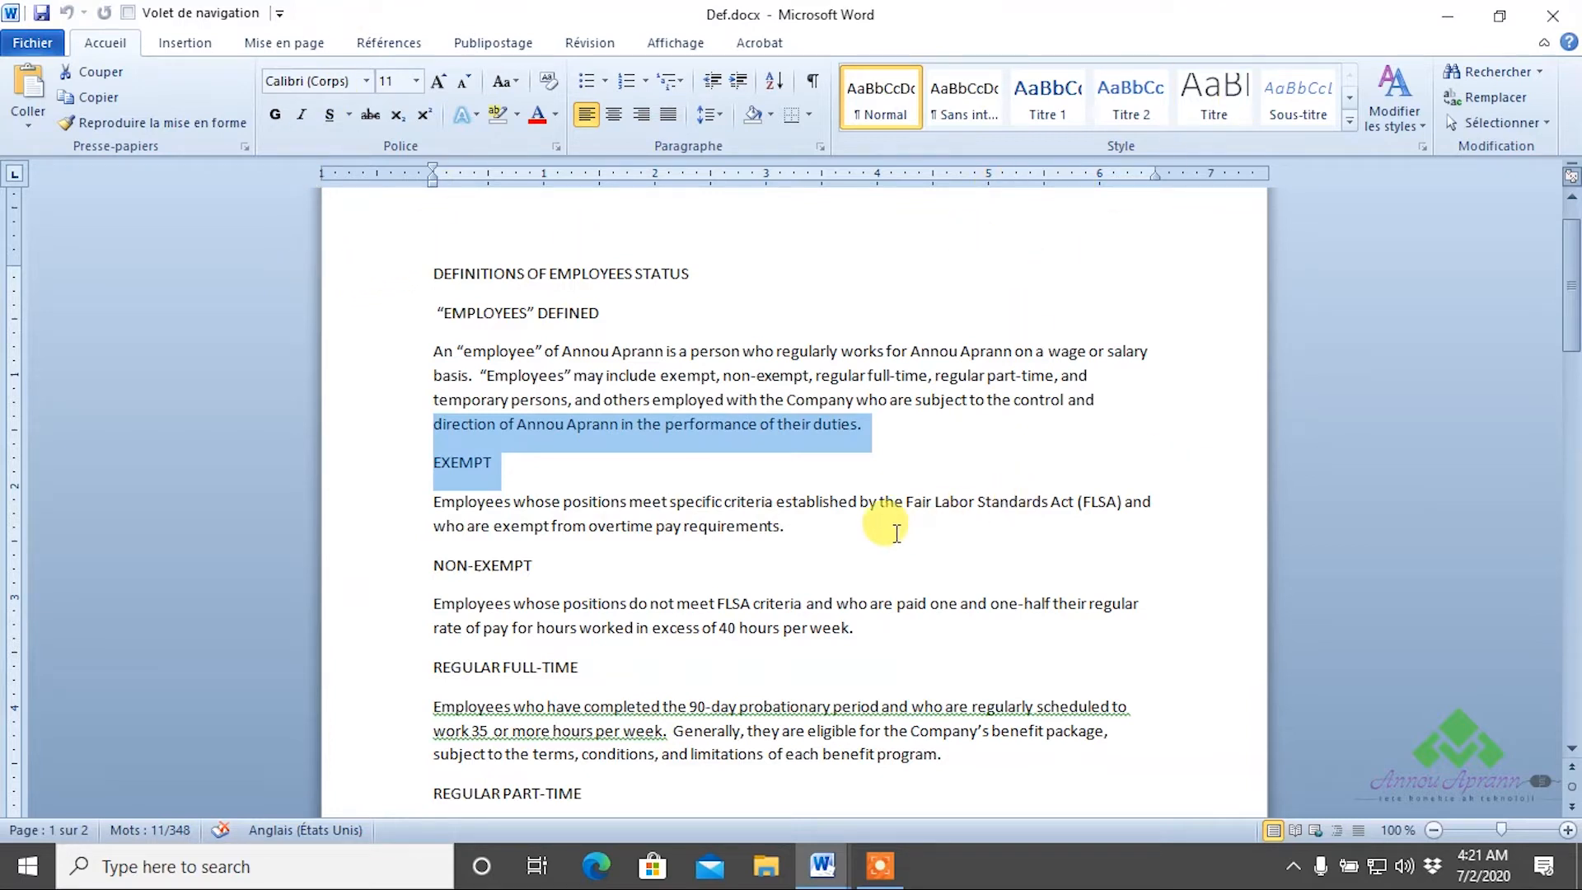
click(734, 480)
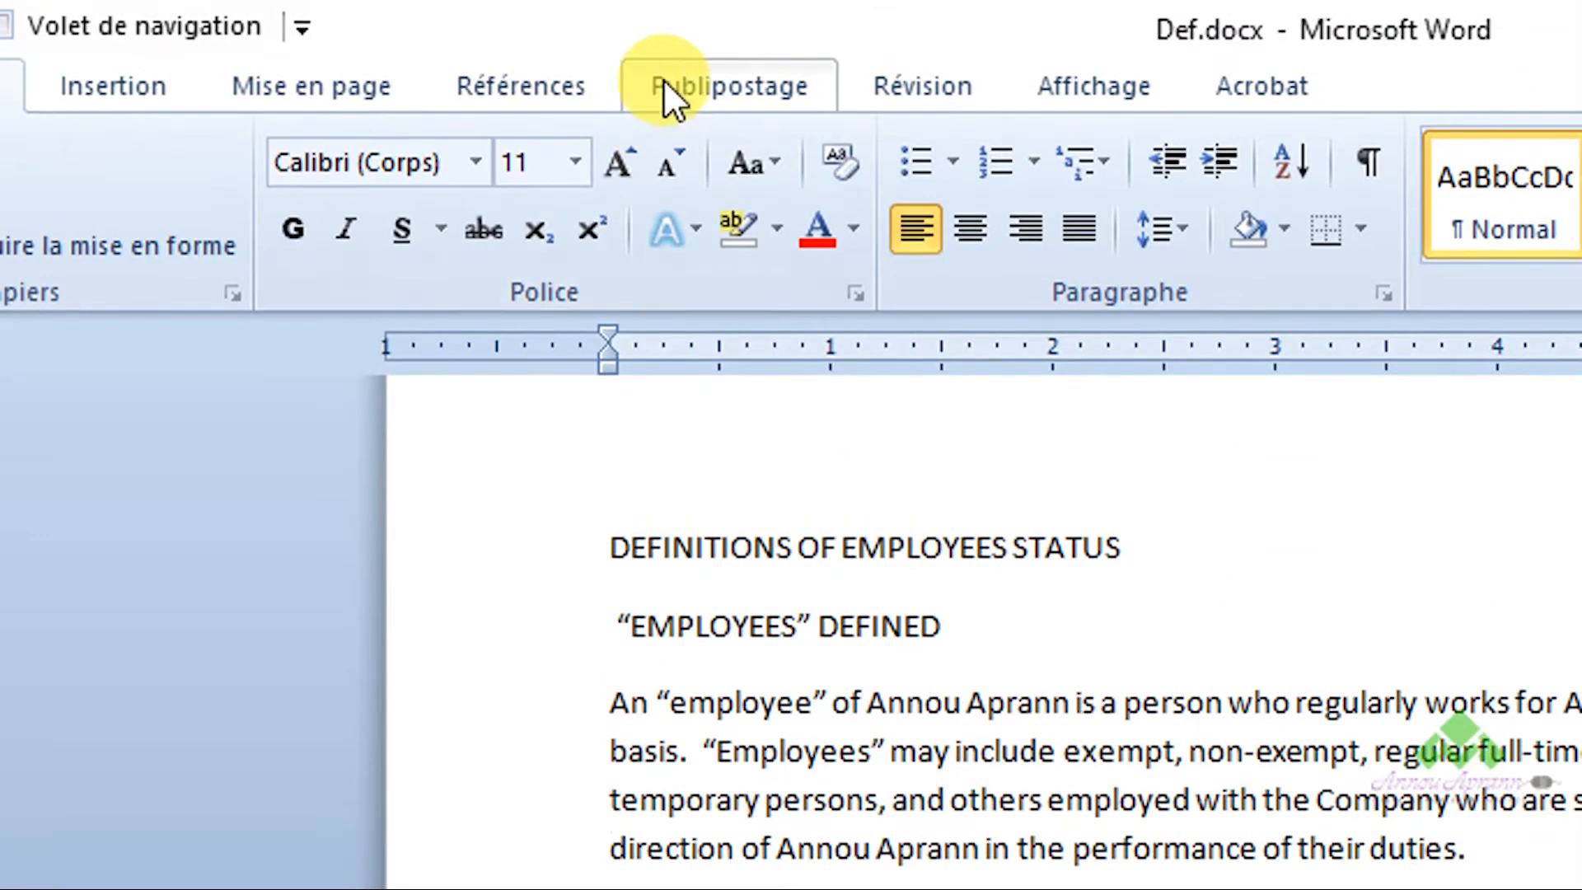
- Enable the restriction limiting formatting to a selection of styles and review the permitted styles in its settings
click(924, 88)
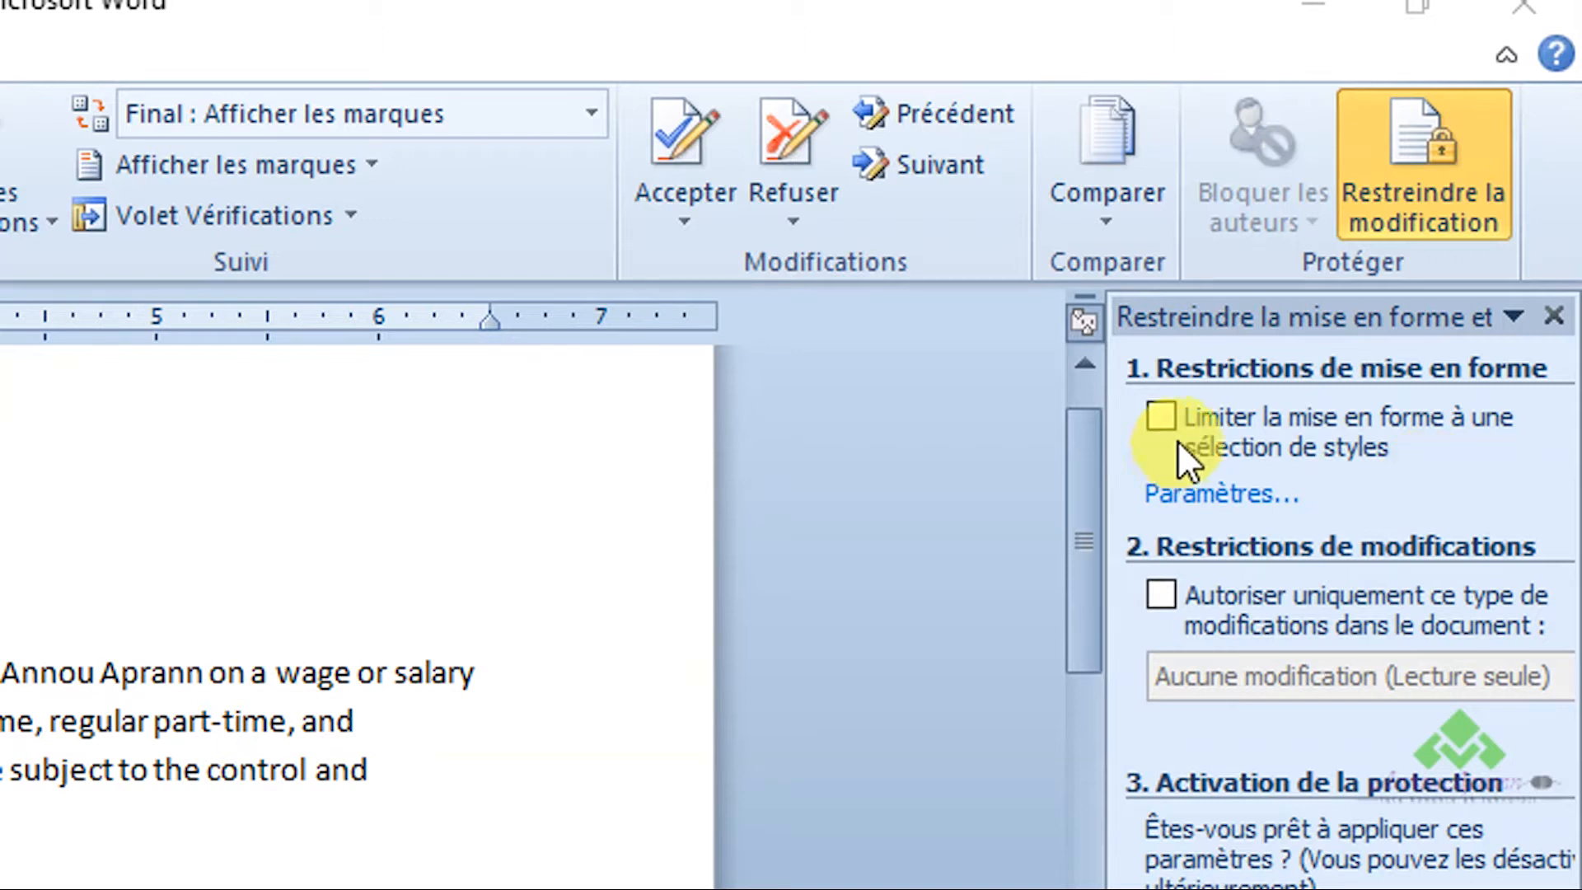
click(1162, 417)
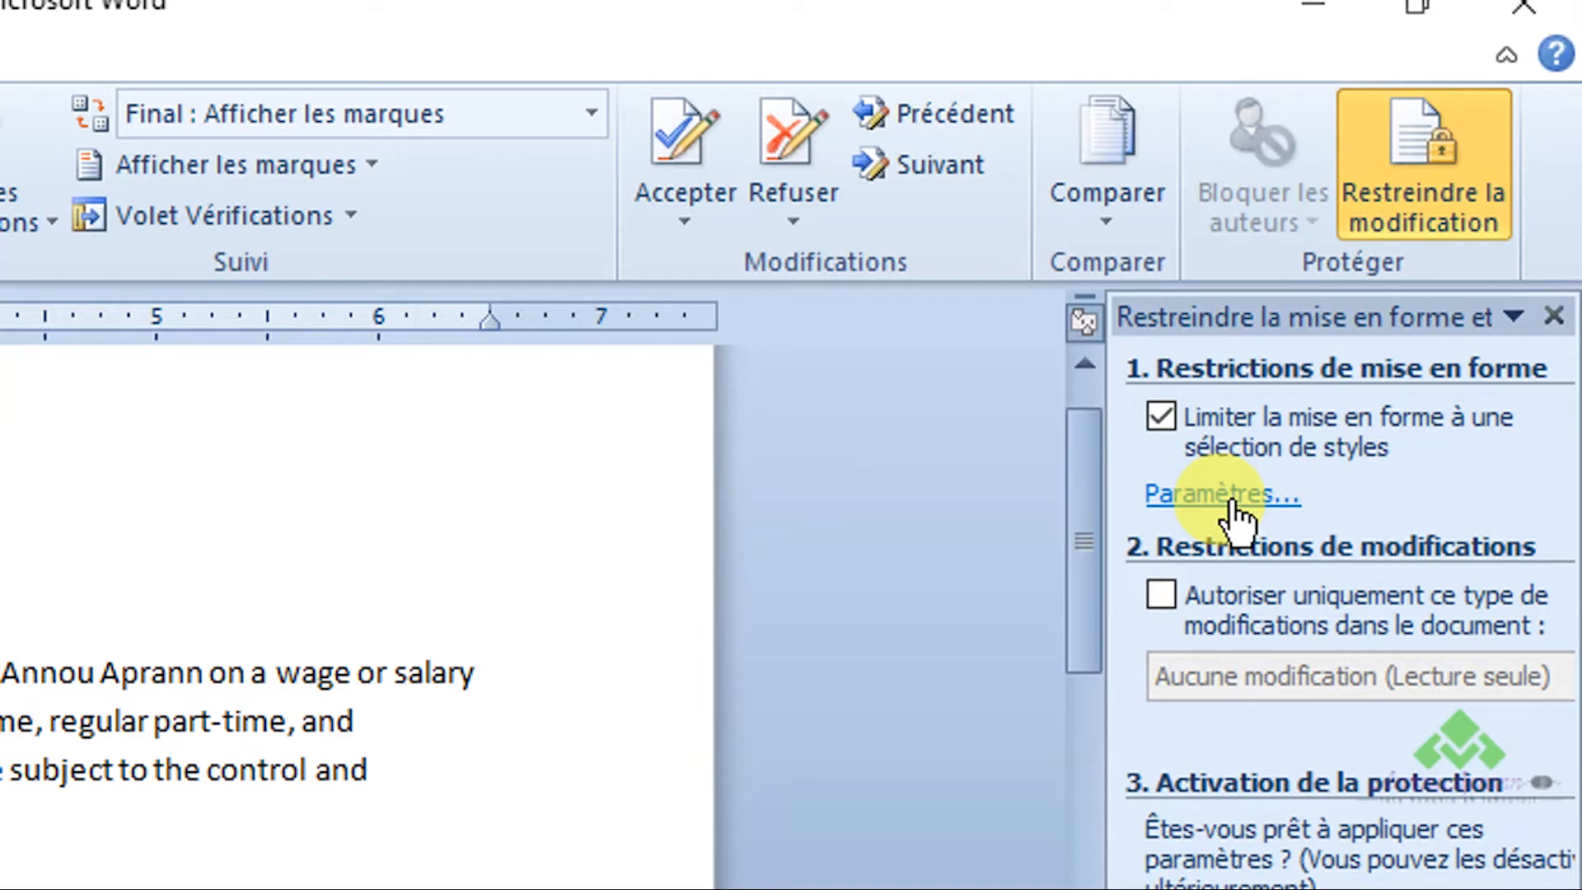
click(1237, 504)
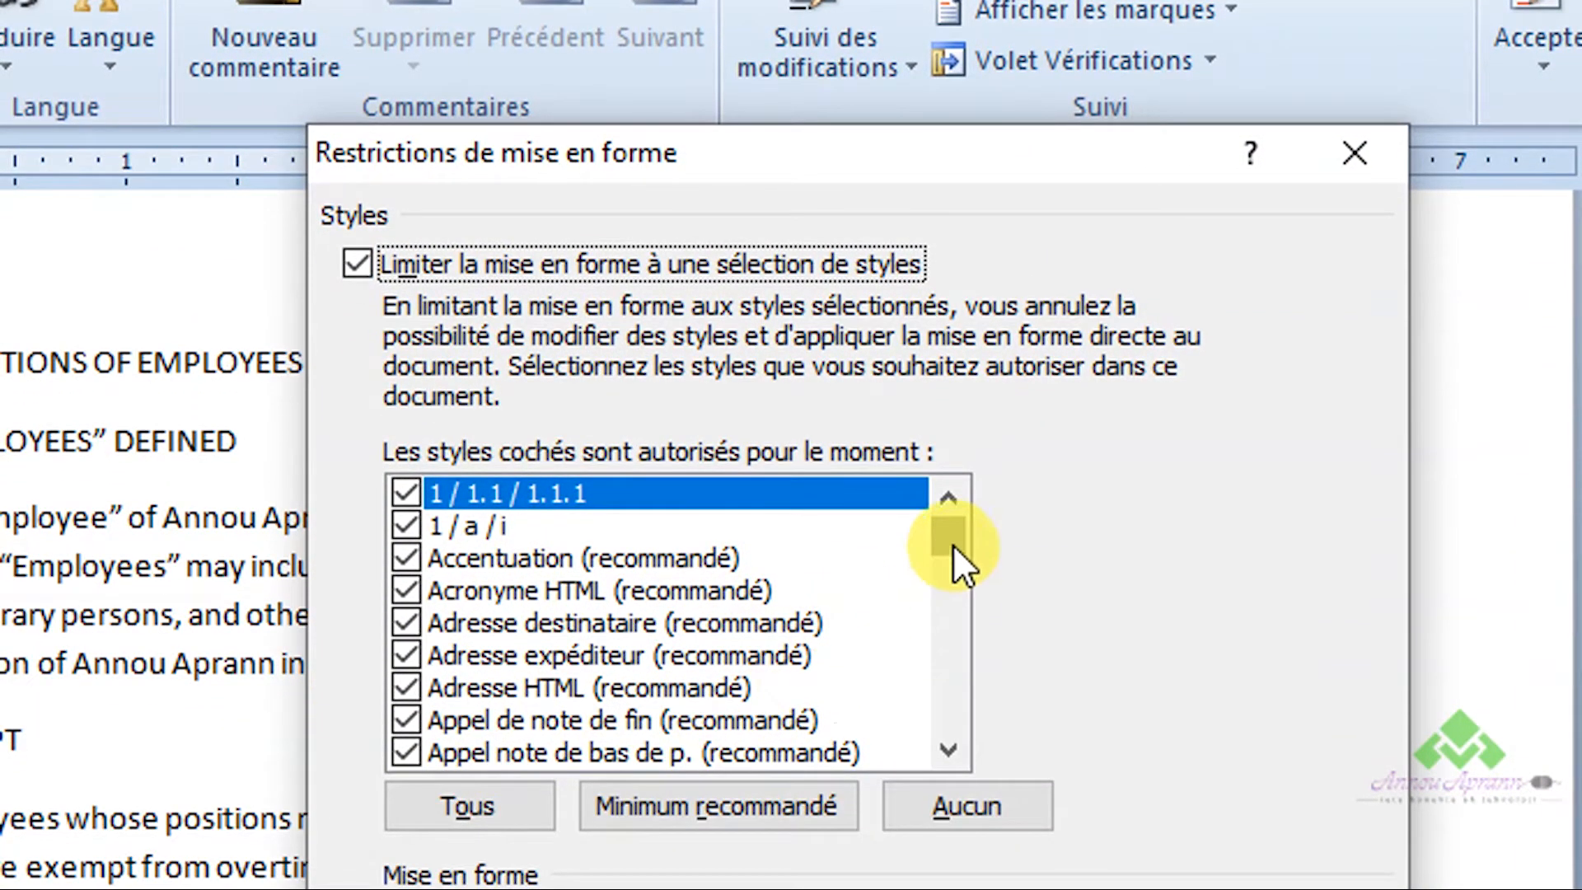
drag(954, 544, 946, 718)
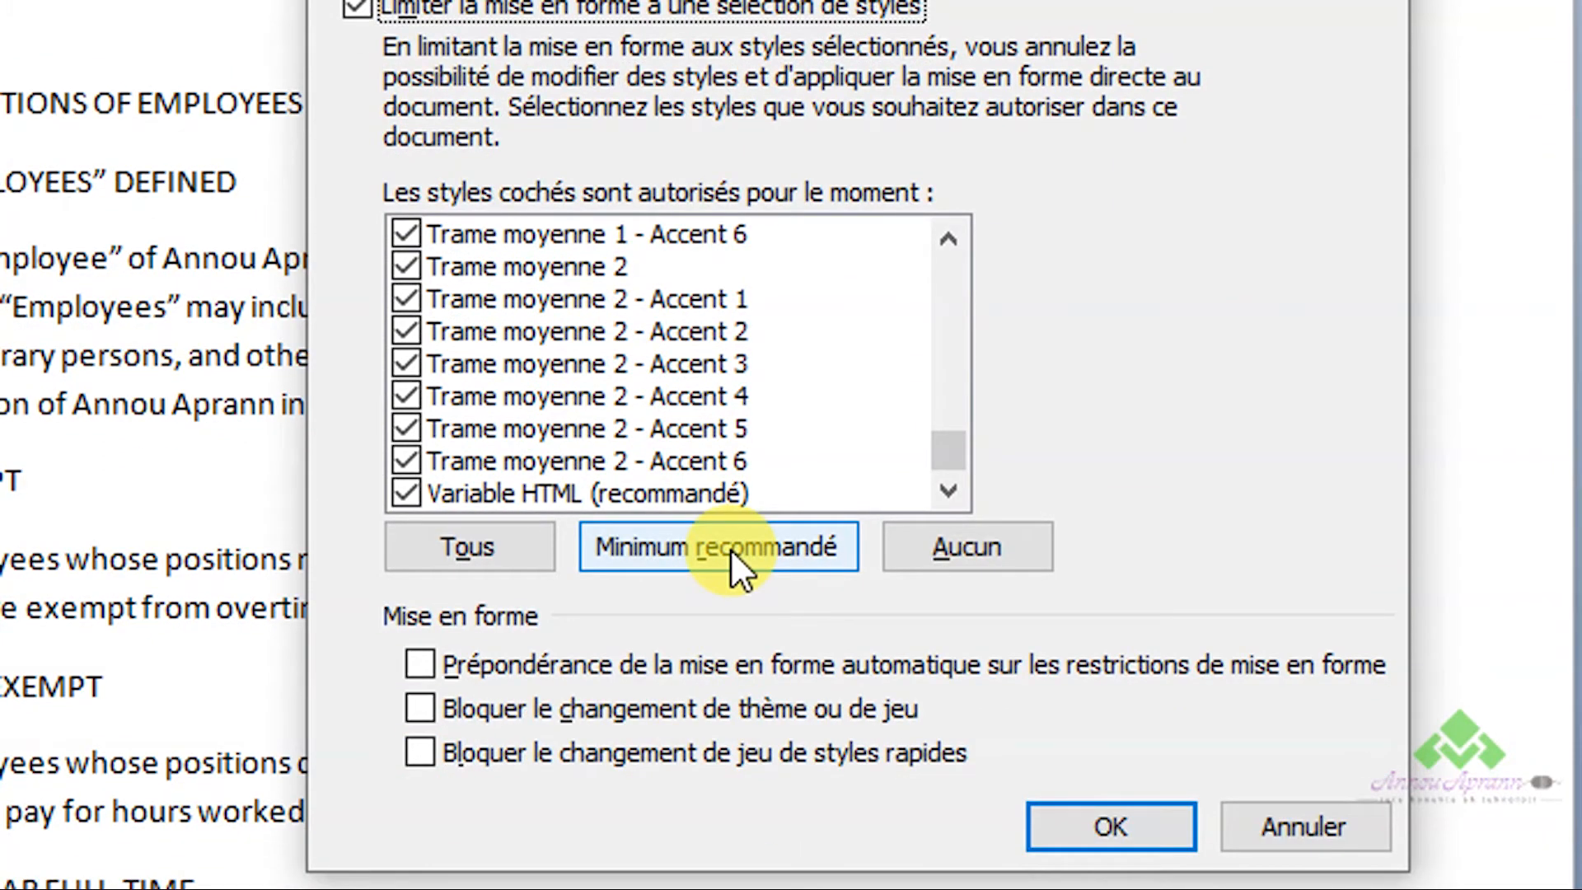
- Limit the permitted styles to the recommended minimum and remove unauthorised formatting and styles from the document
click(731, 548)
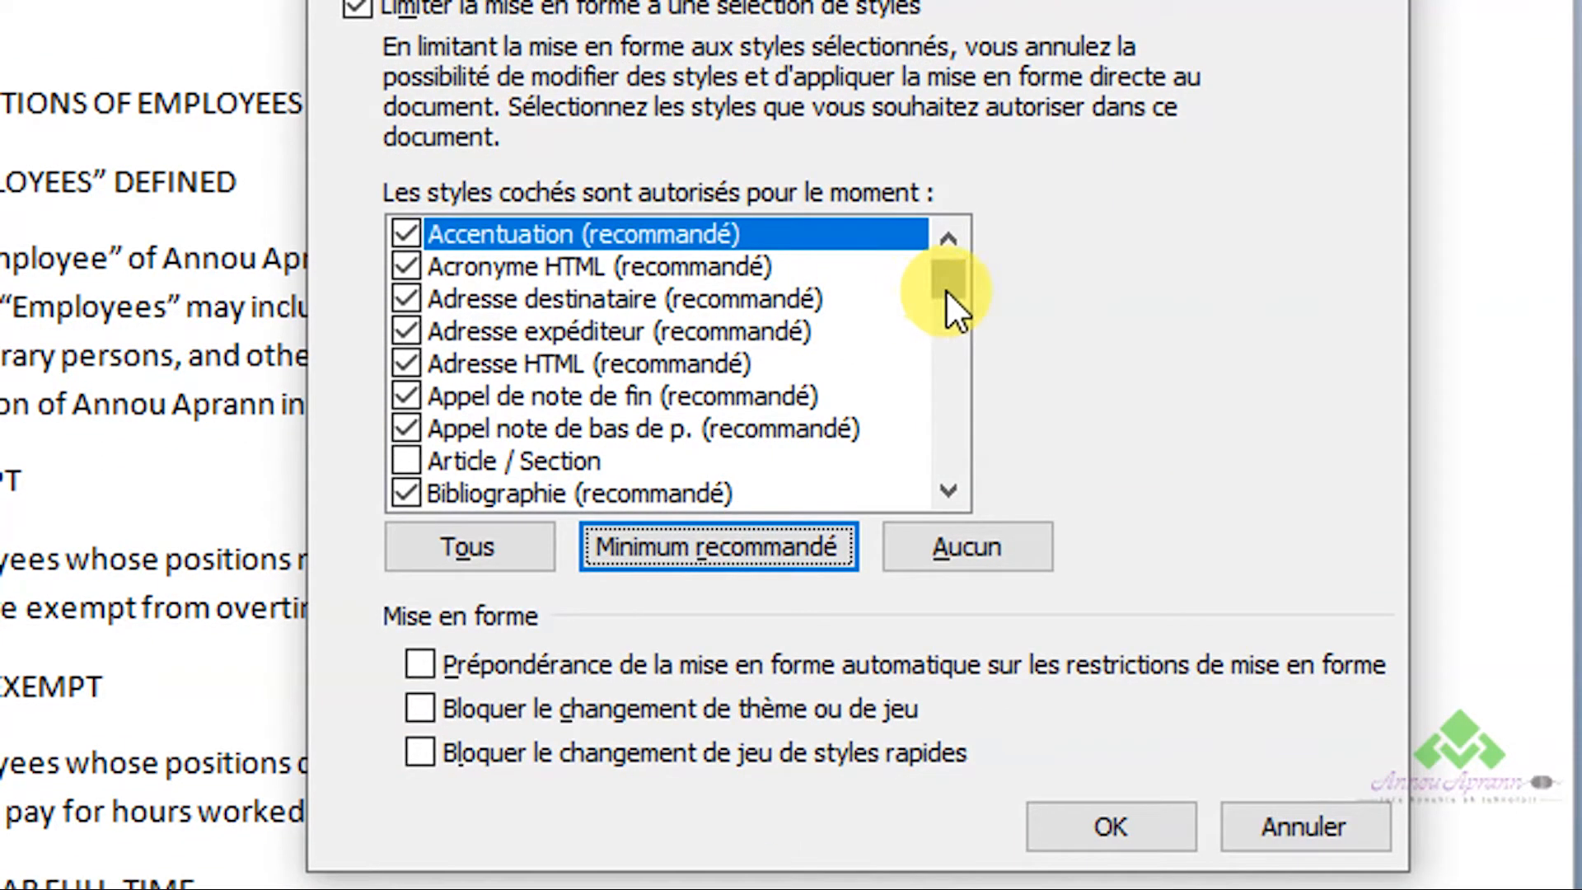
scroll(945, 290, up, 1)
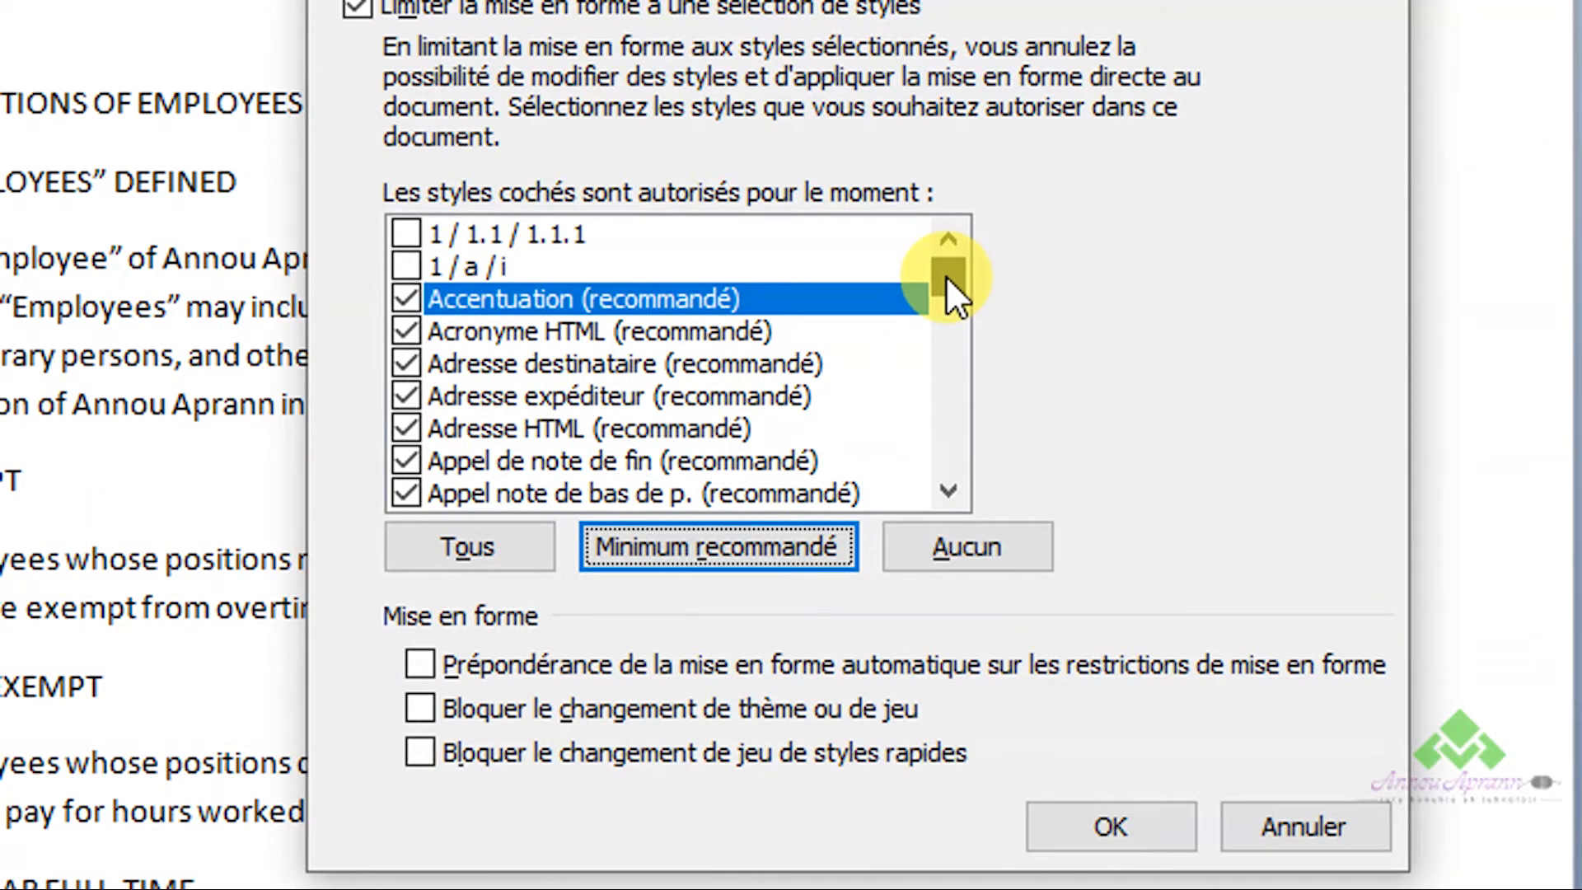
drag(945, 278, 930, 412)
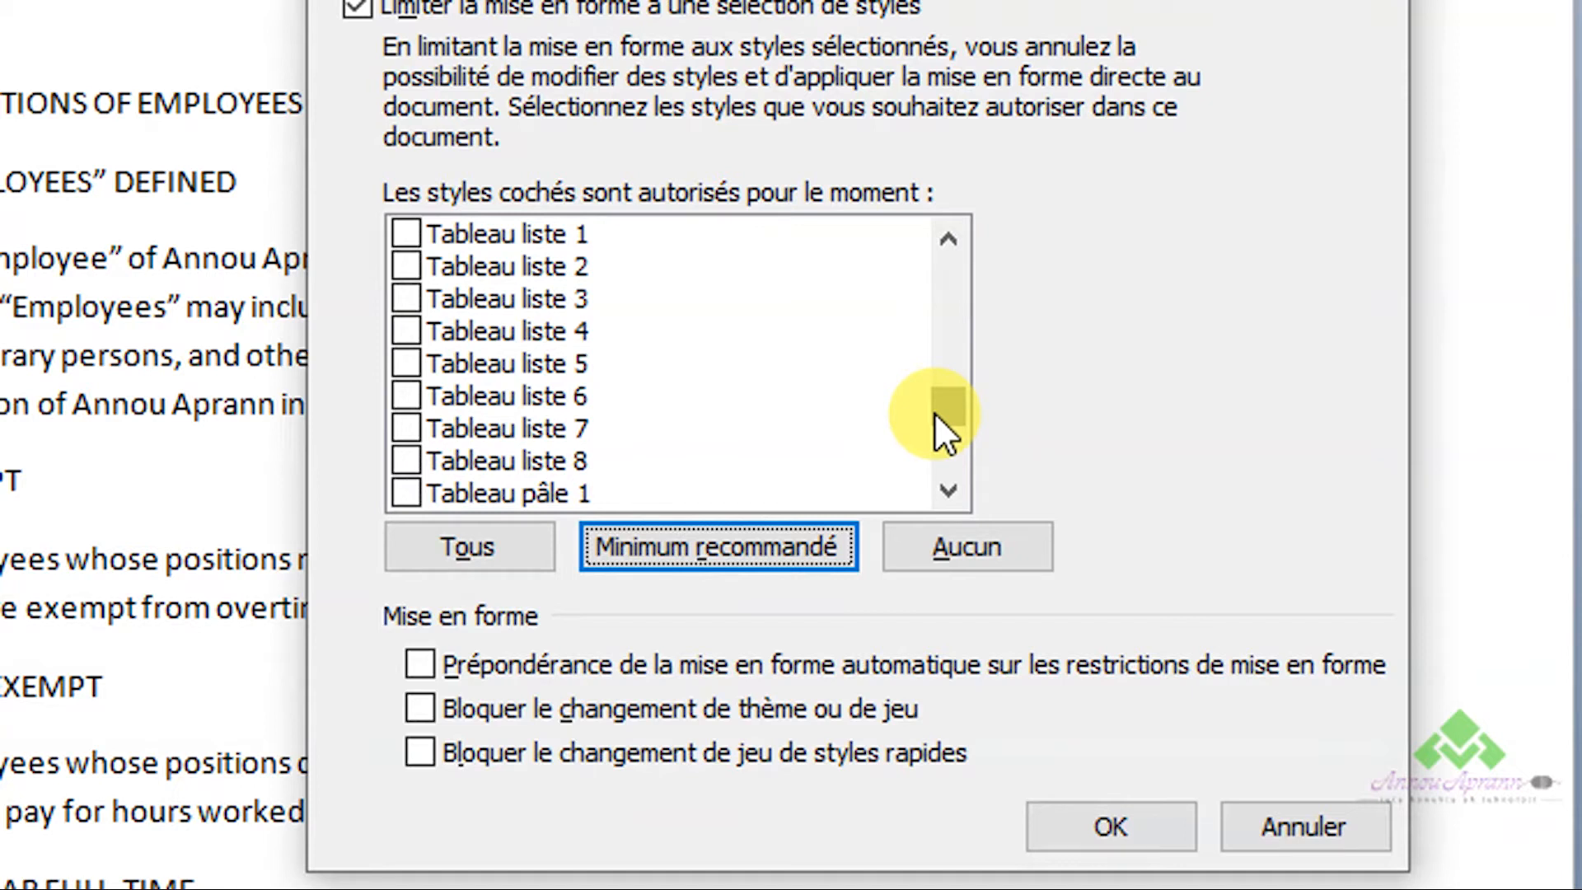
drag(936, 414, 931, 475)
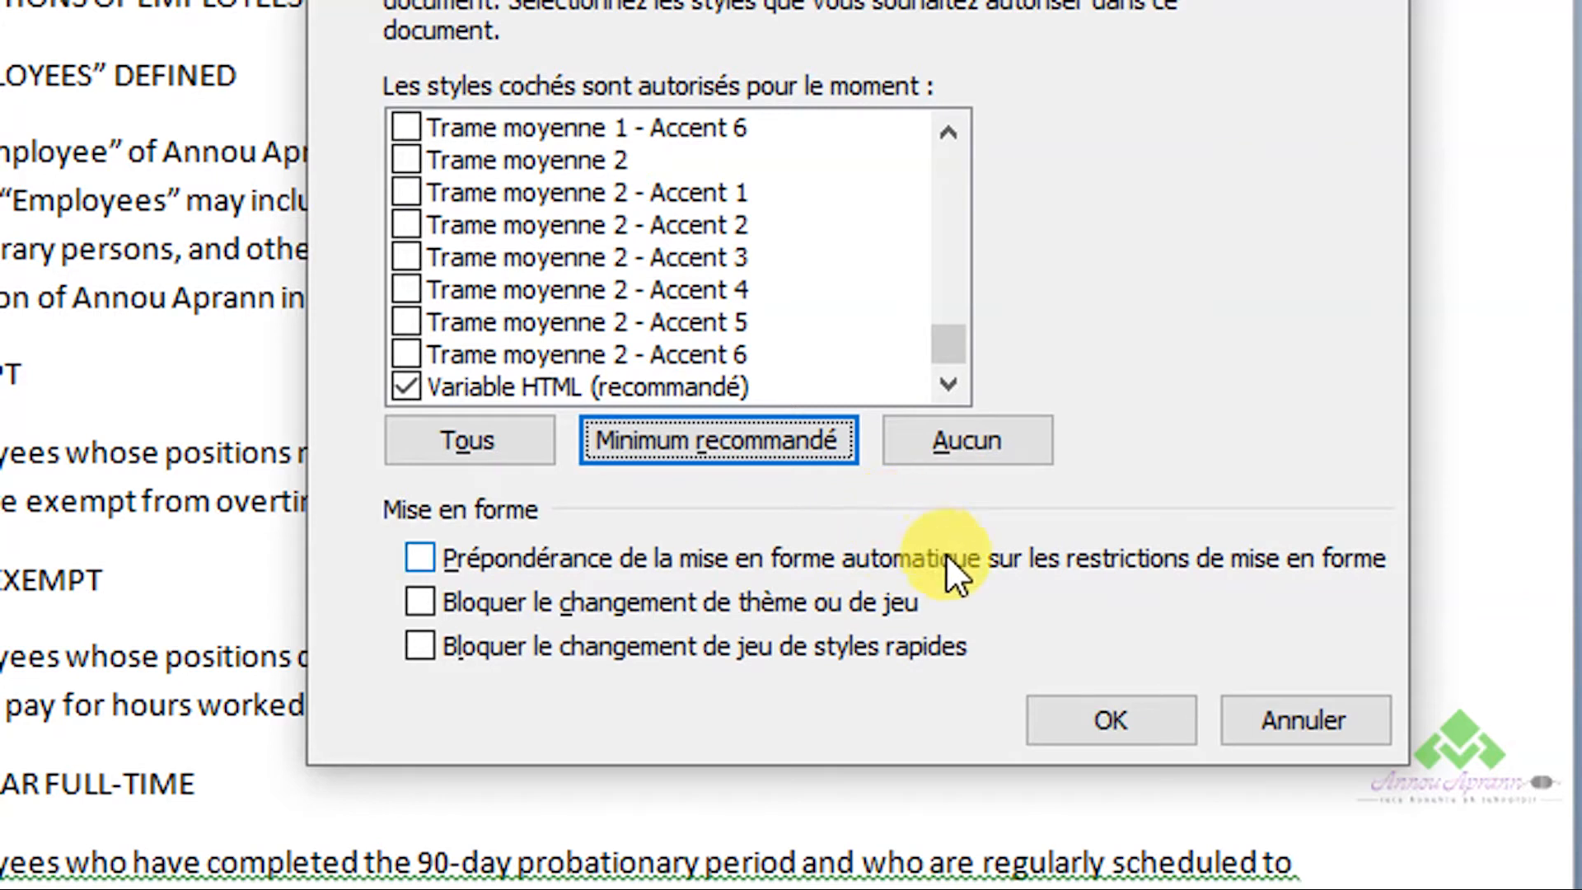
drag(934, 315, 918, 165)
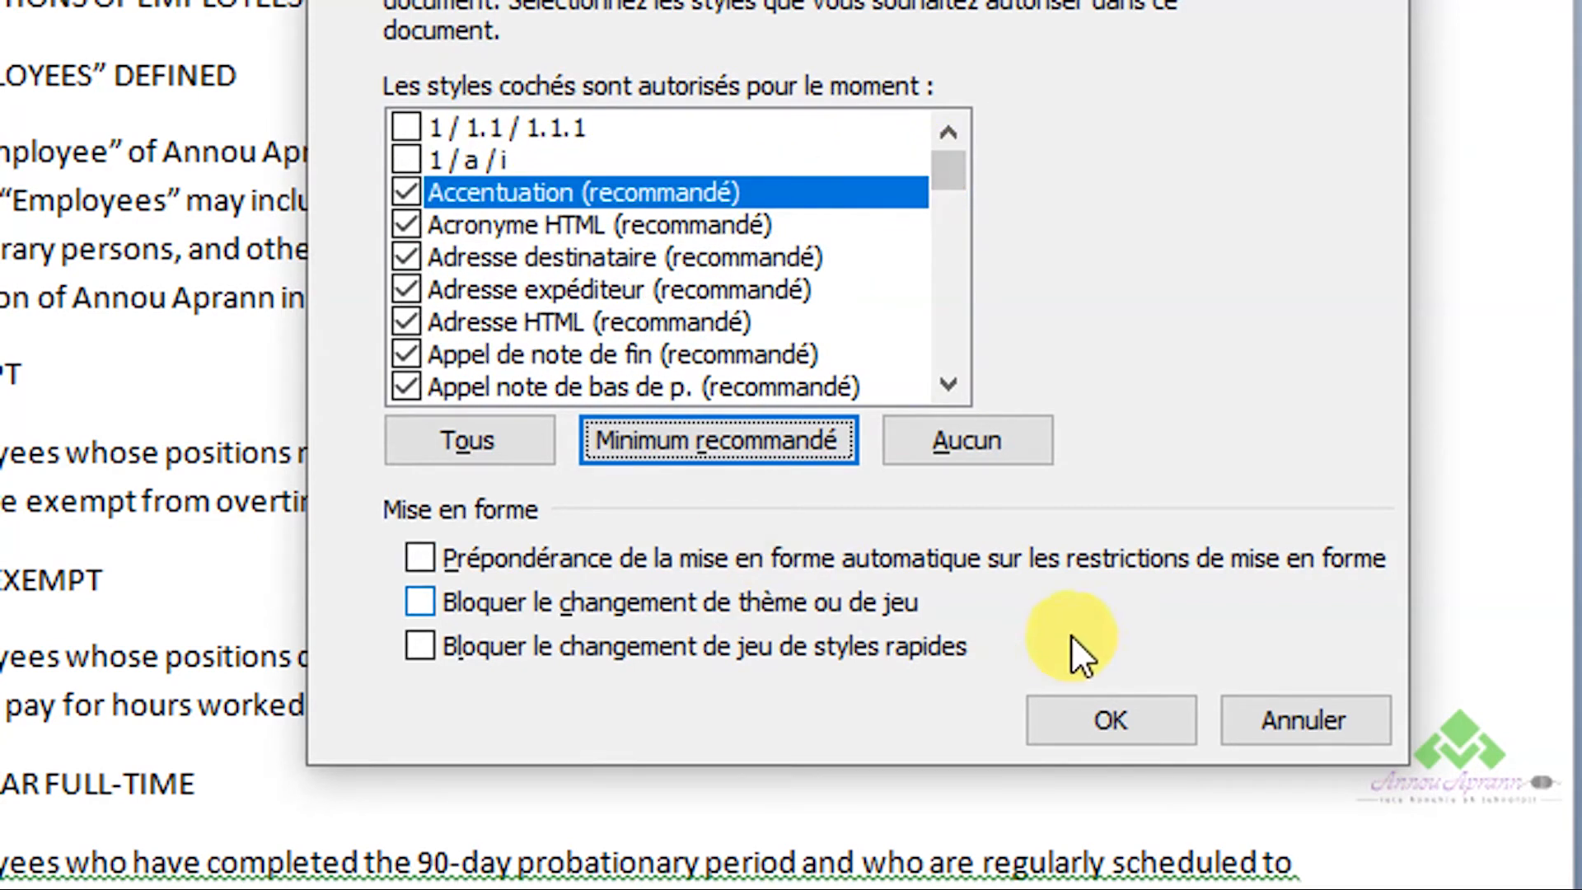
click(1119, 711)
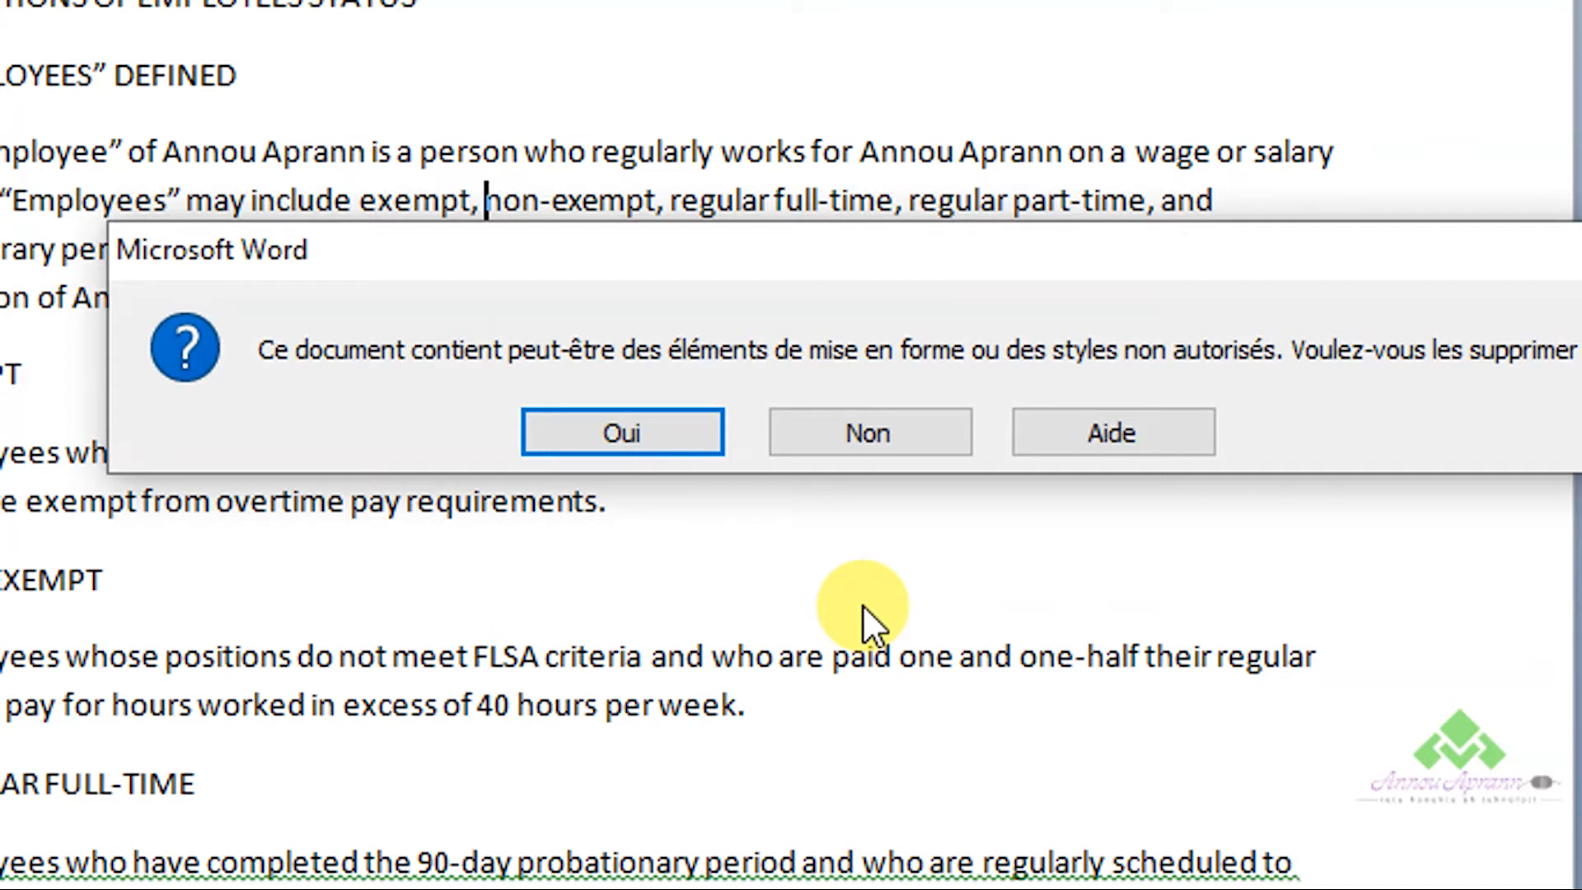
click(635, 427)
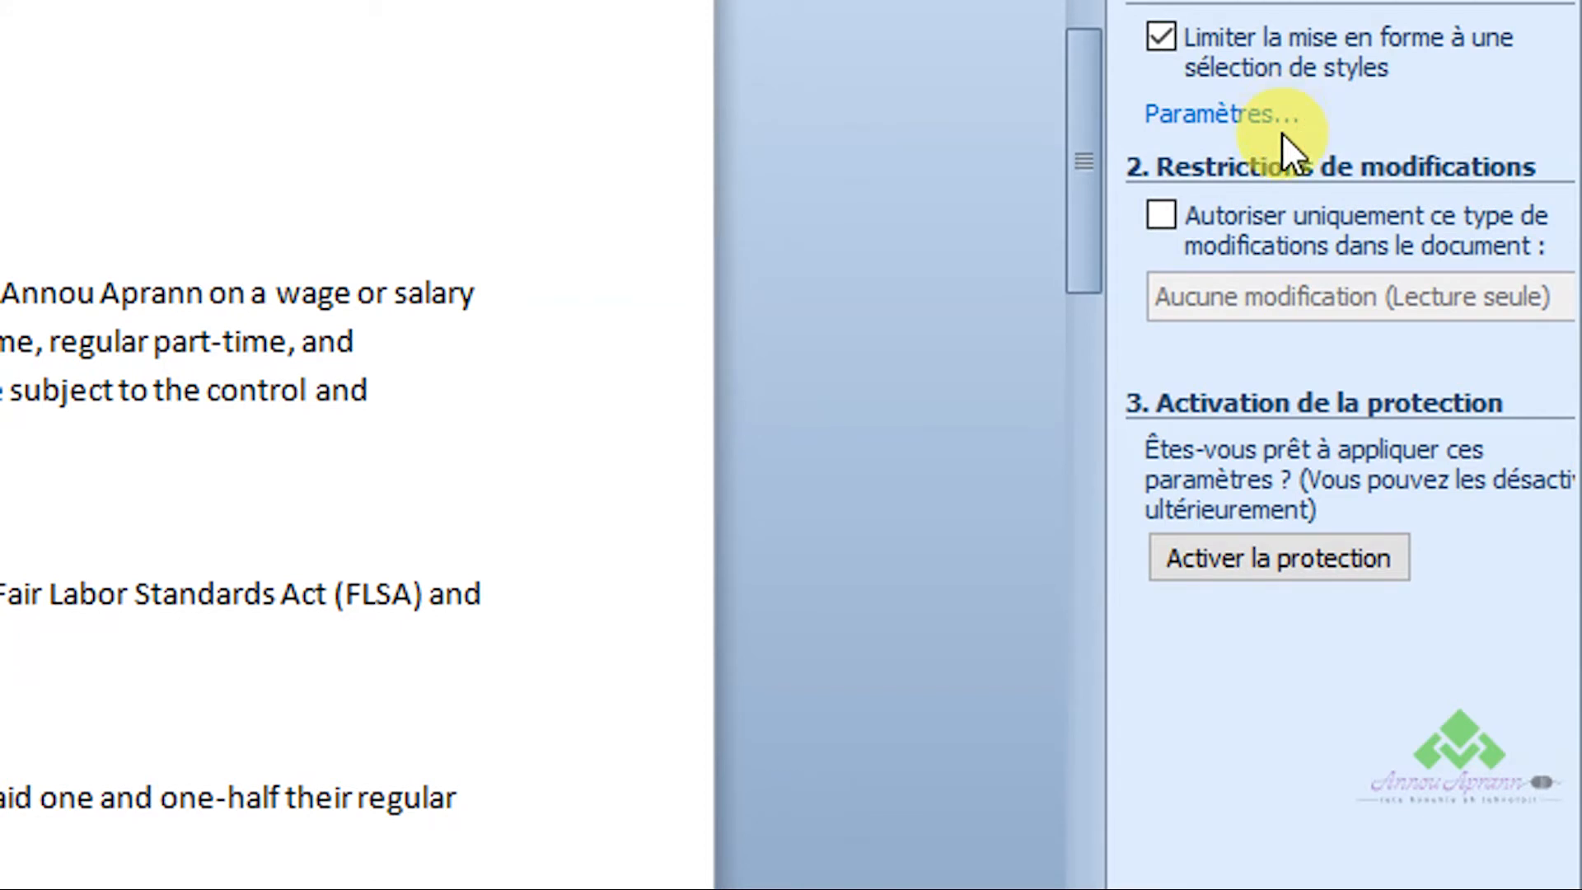
- Activate the document protection with the password method, entering and confirming the protection password
click(1323, 551)
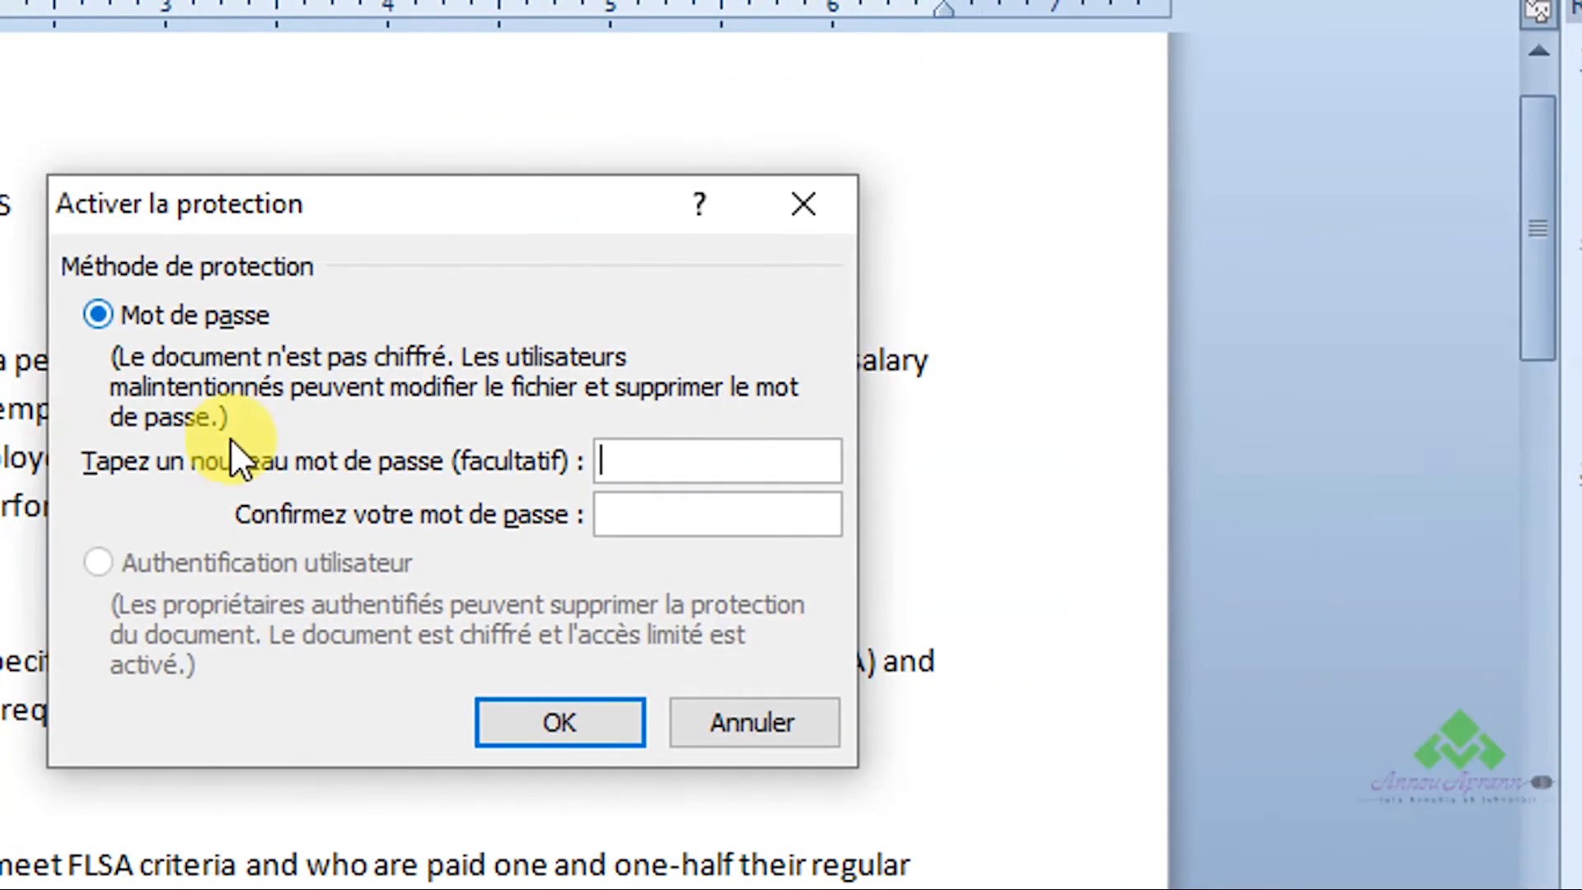
click(625, 464)
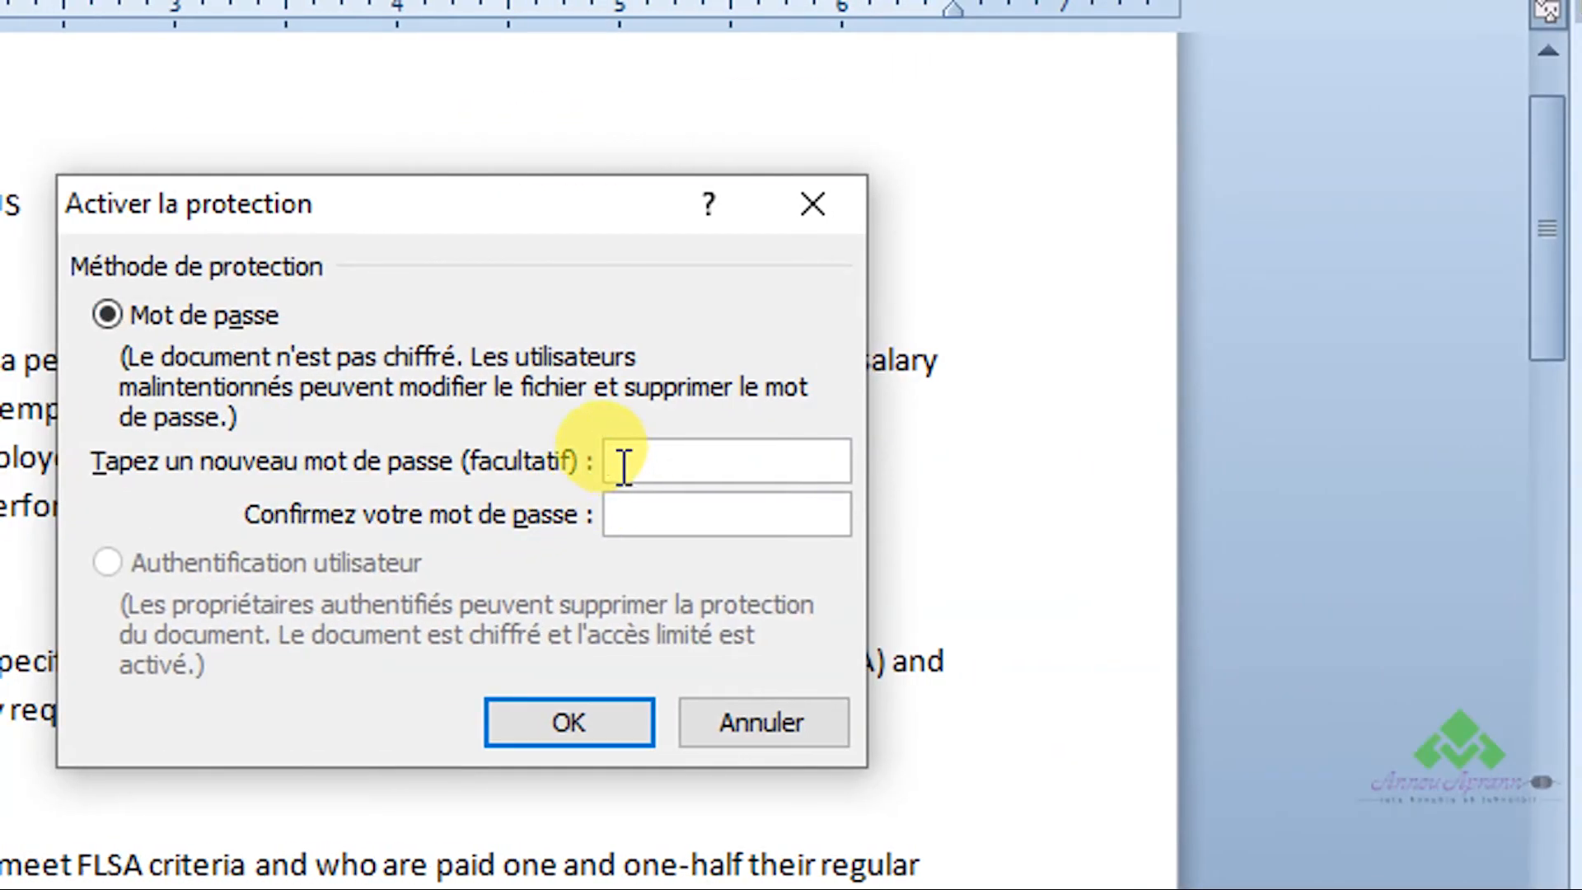
text(1)
click(655, 514)
text(1)
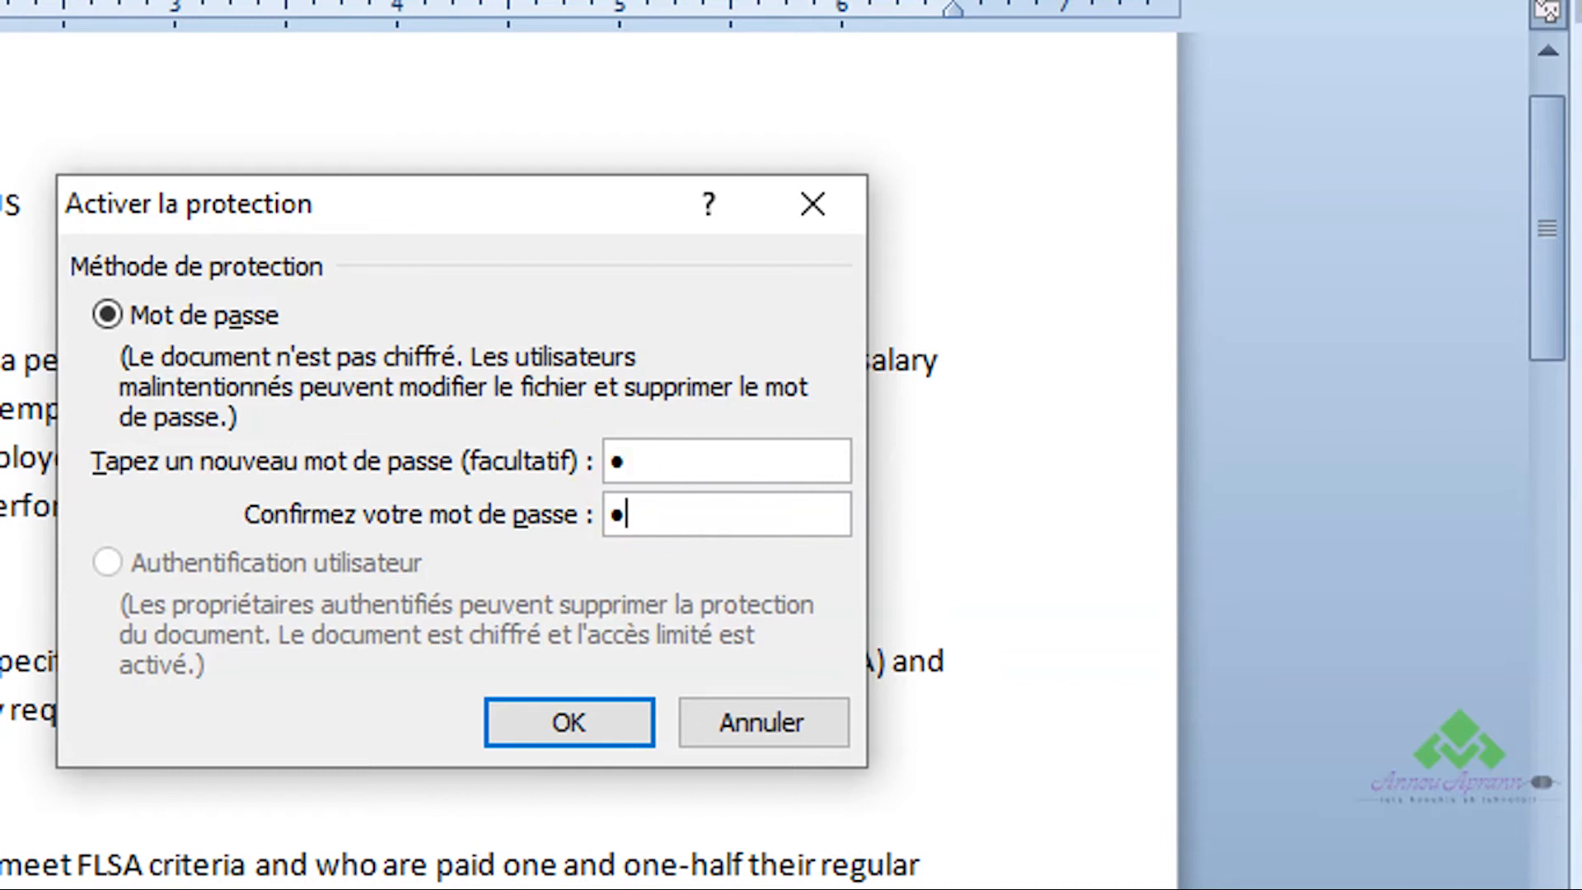
click(537, 713)
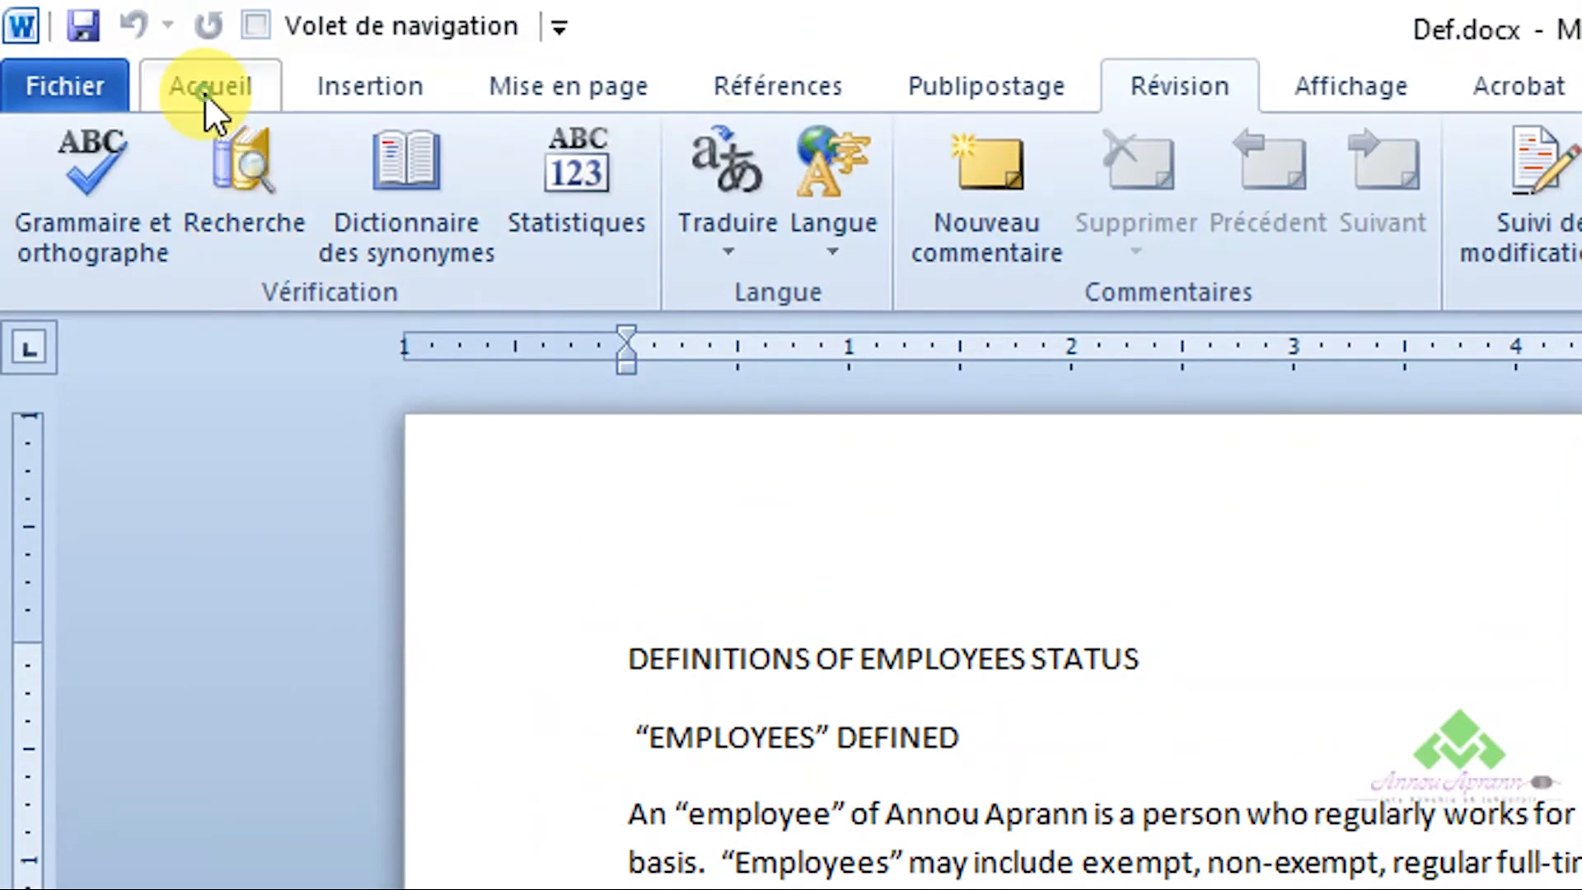
- Add a line above the "DEFINITIONS OF EMPLOYEES STATUS" heading reading "Veuillez utiliser le groupe style pour formater le document"
click(207, 61)
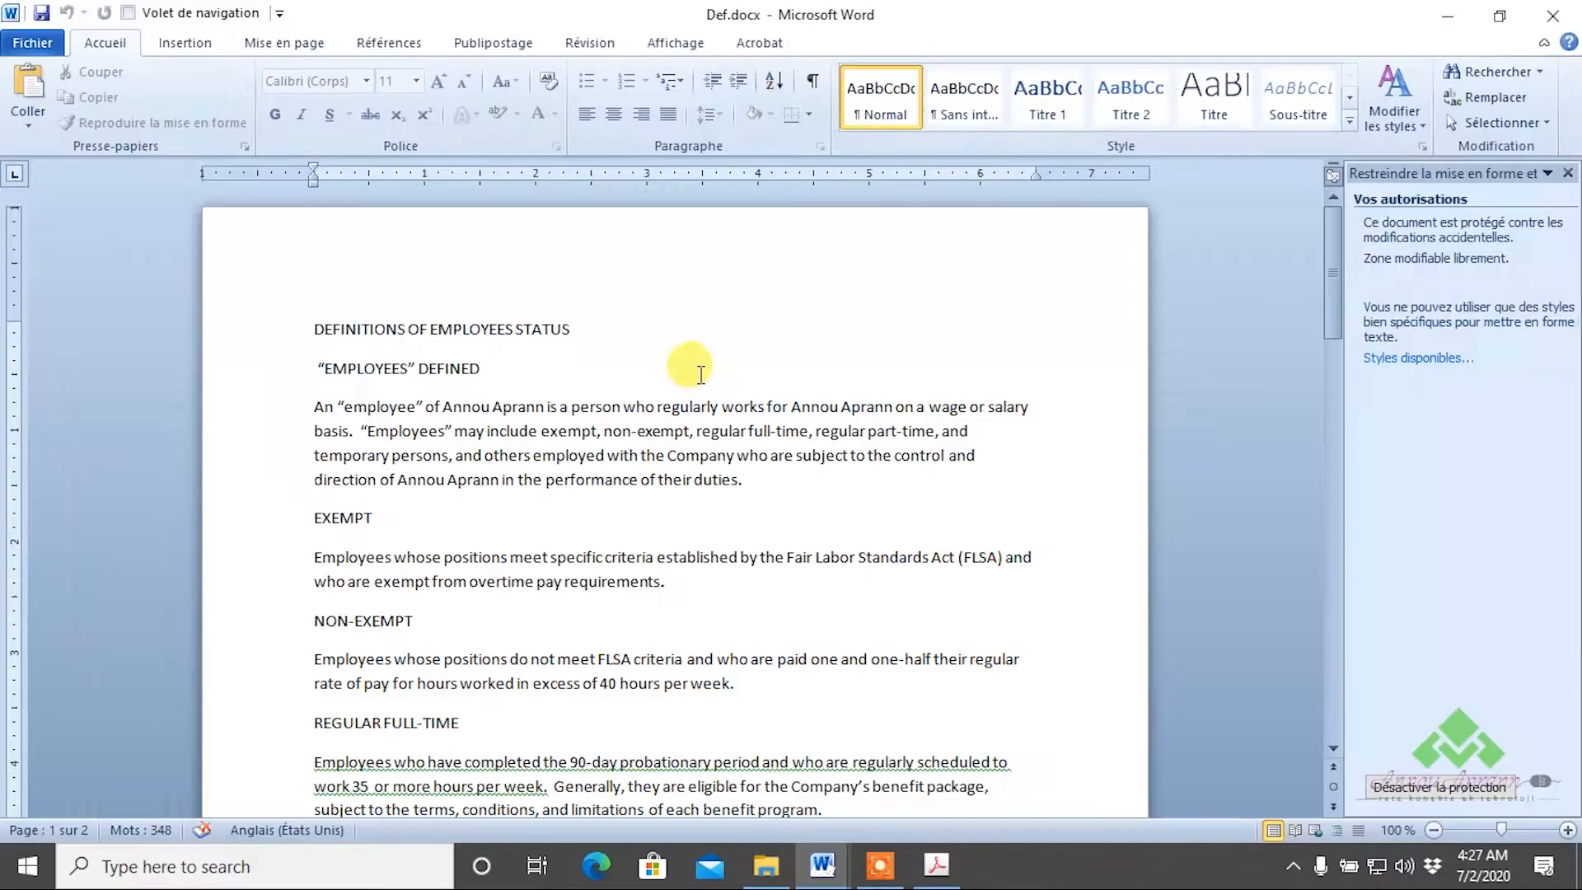
click(313, 331)
key(Return)
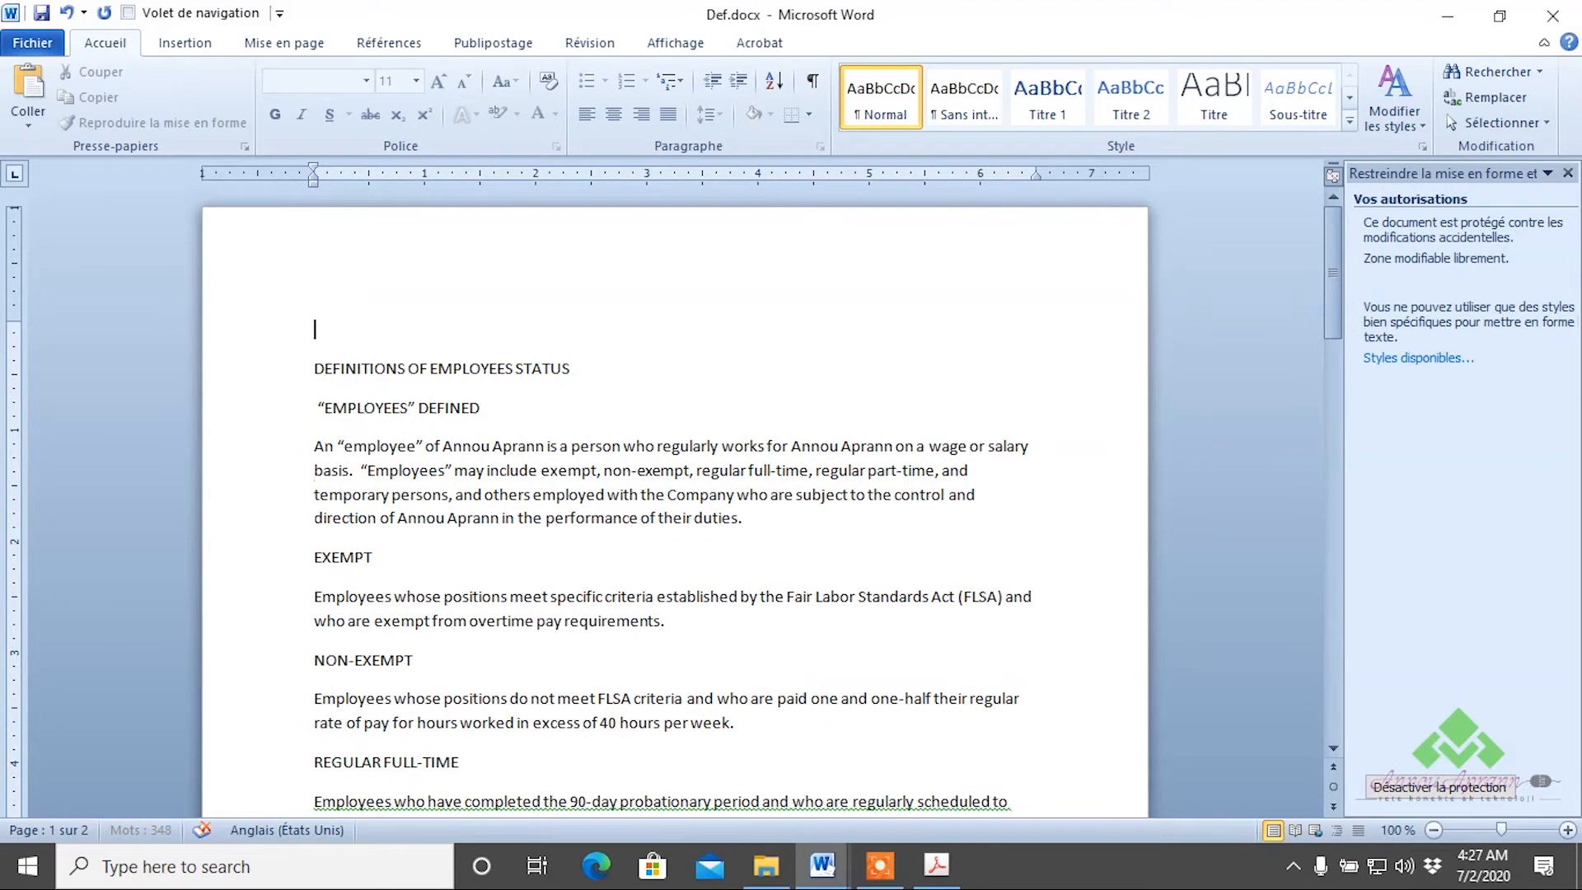
text(Vu)
key(BackSpace)
text(euillez utiliser le)
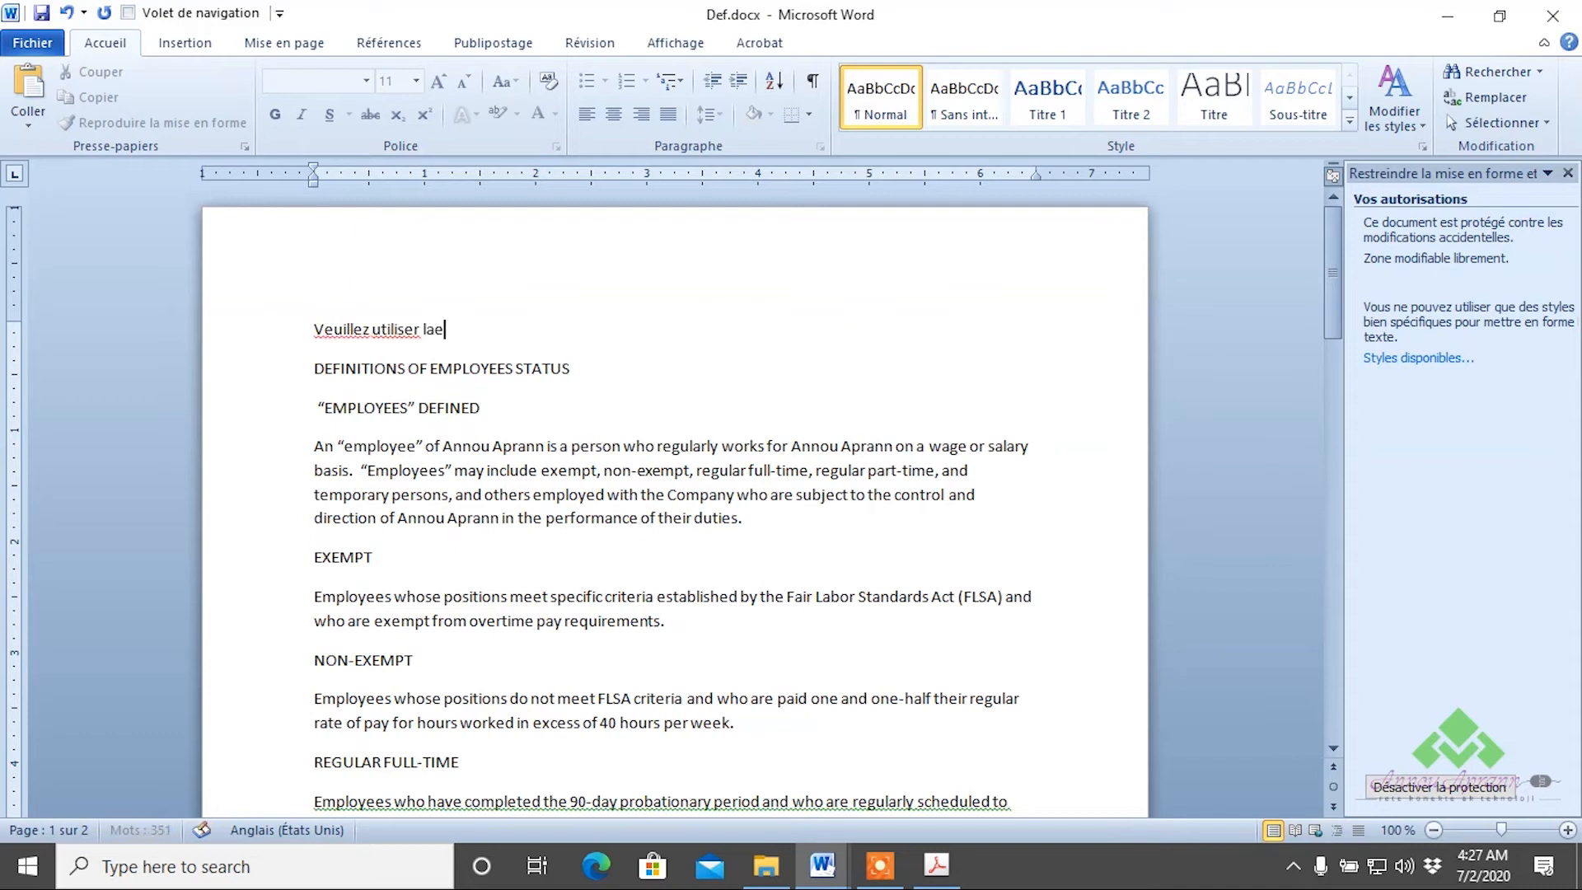
text( groupe style au)
key(BackSpace)
key(BackSpace)
text(pour formater le document)
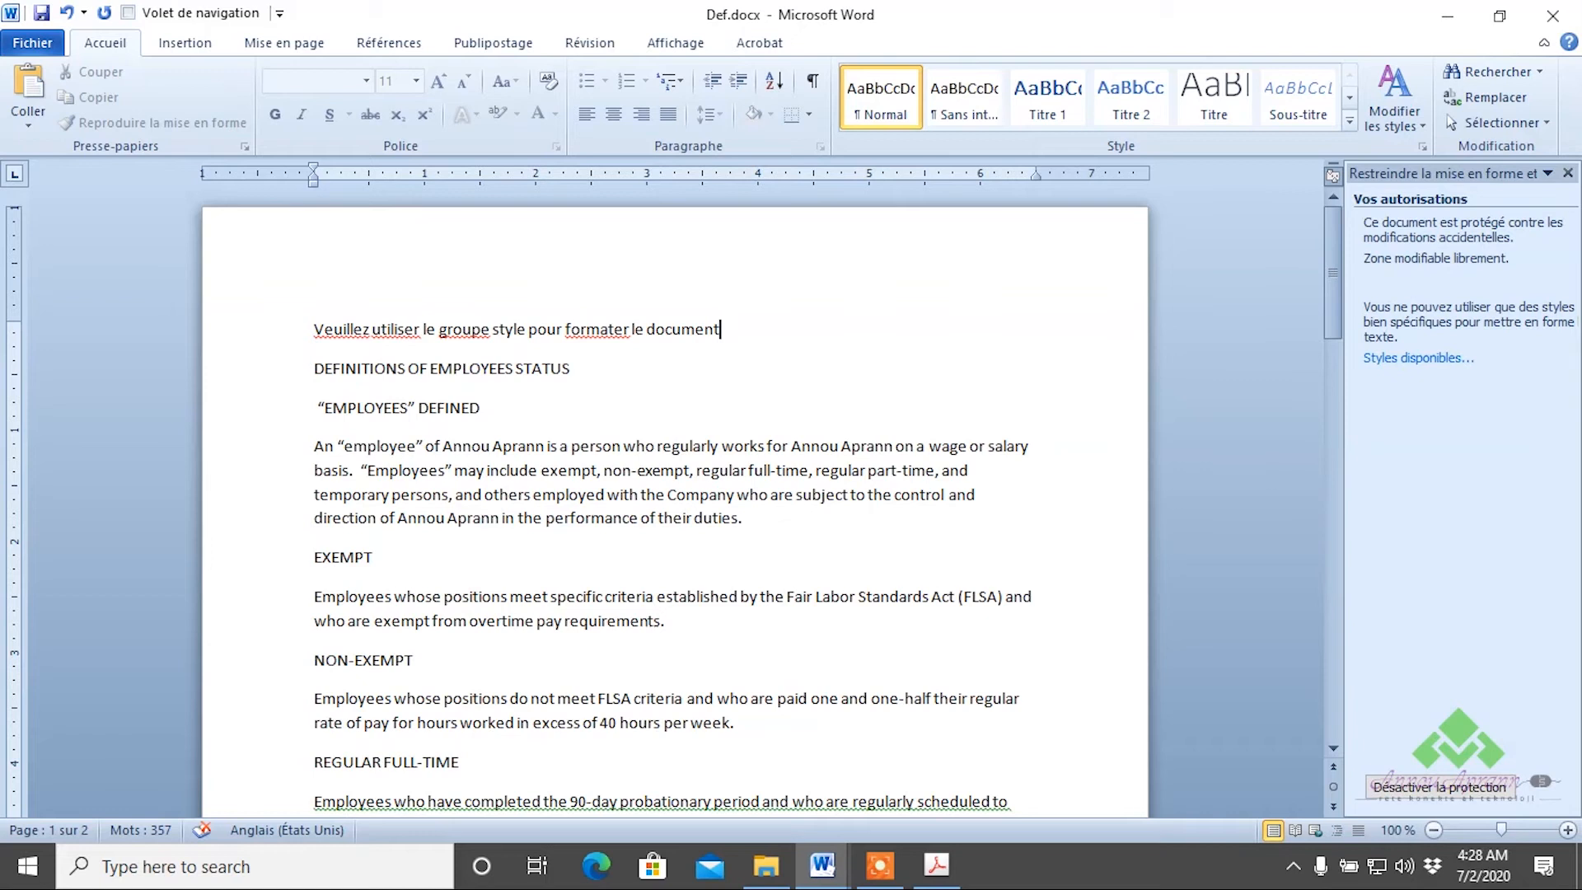
- Apply the Titre style to the "DEFINITIONS OF EMPLOYEES STATUS" heading and close the editing restrictions pane
triple_click(311, 388)
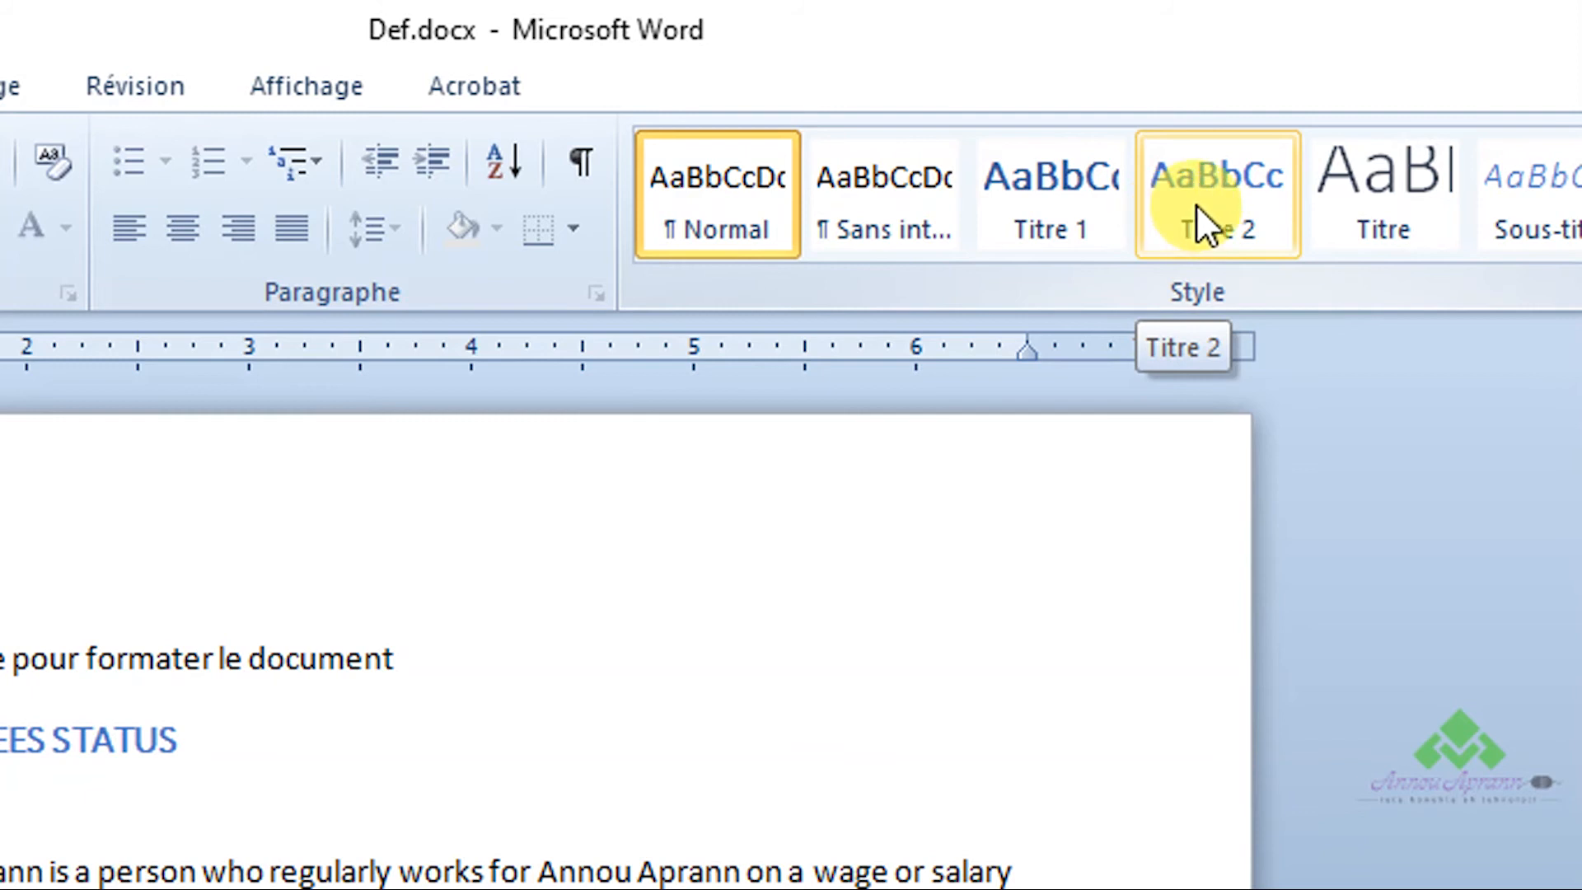
click(1343, 197)
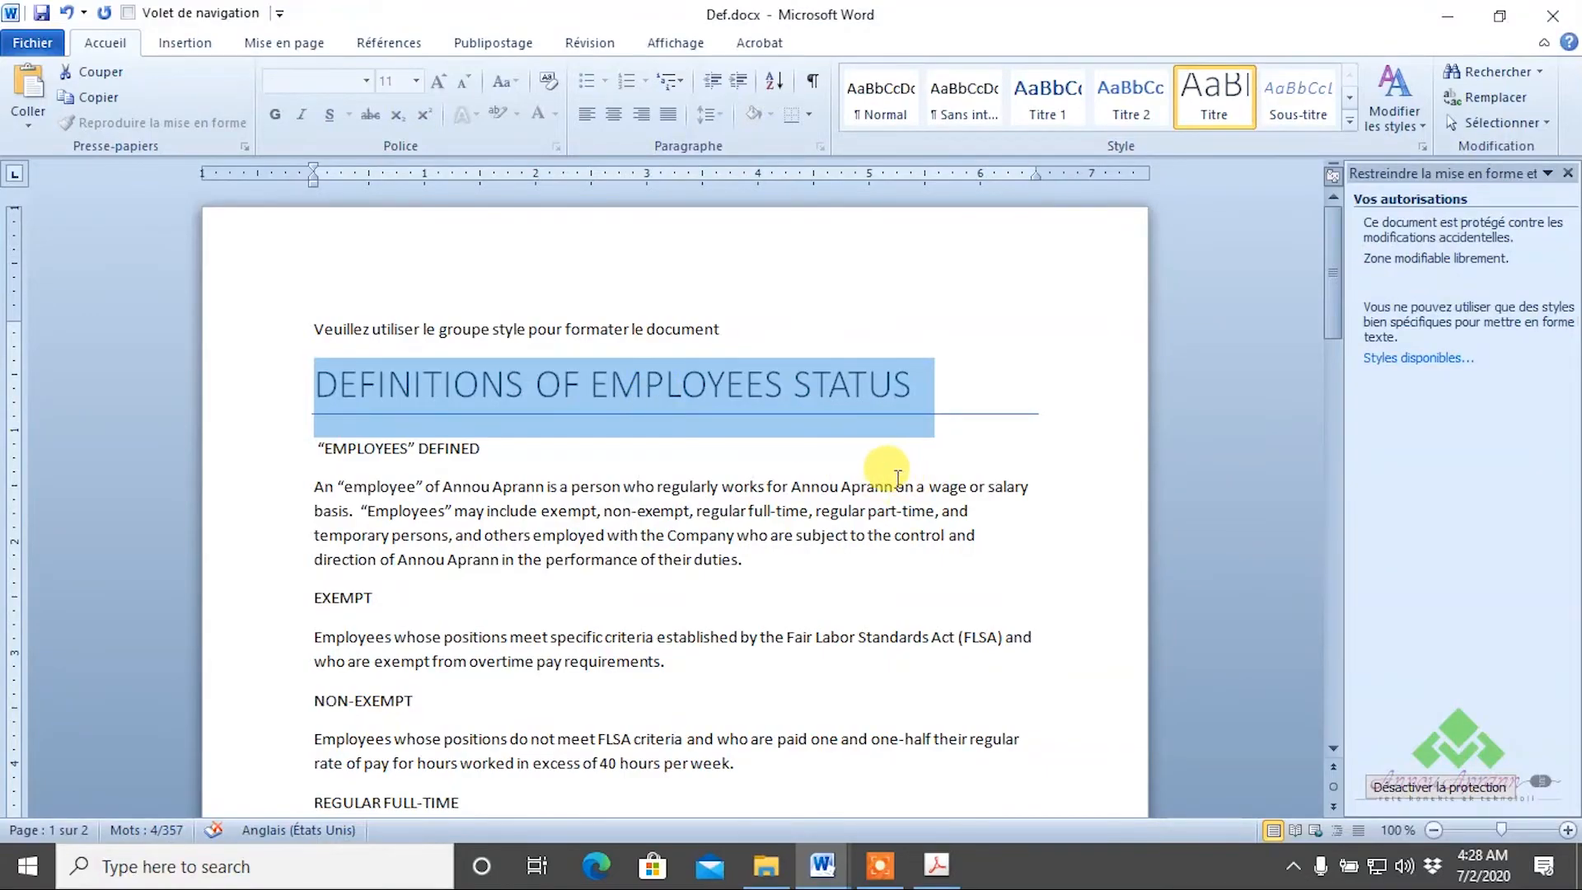
click(1581, 889)
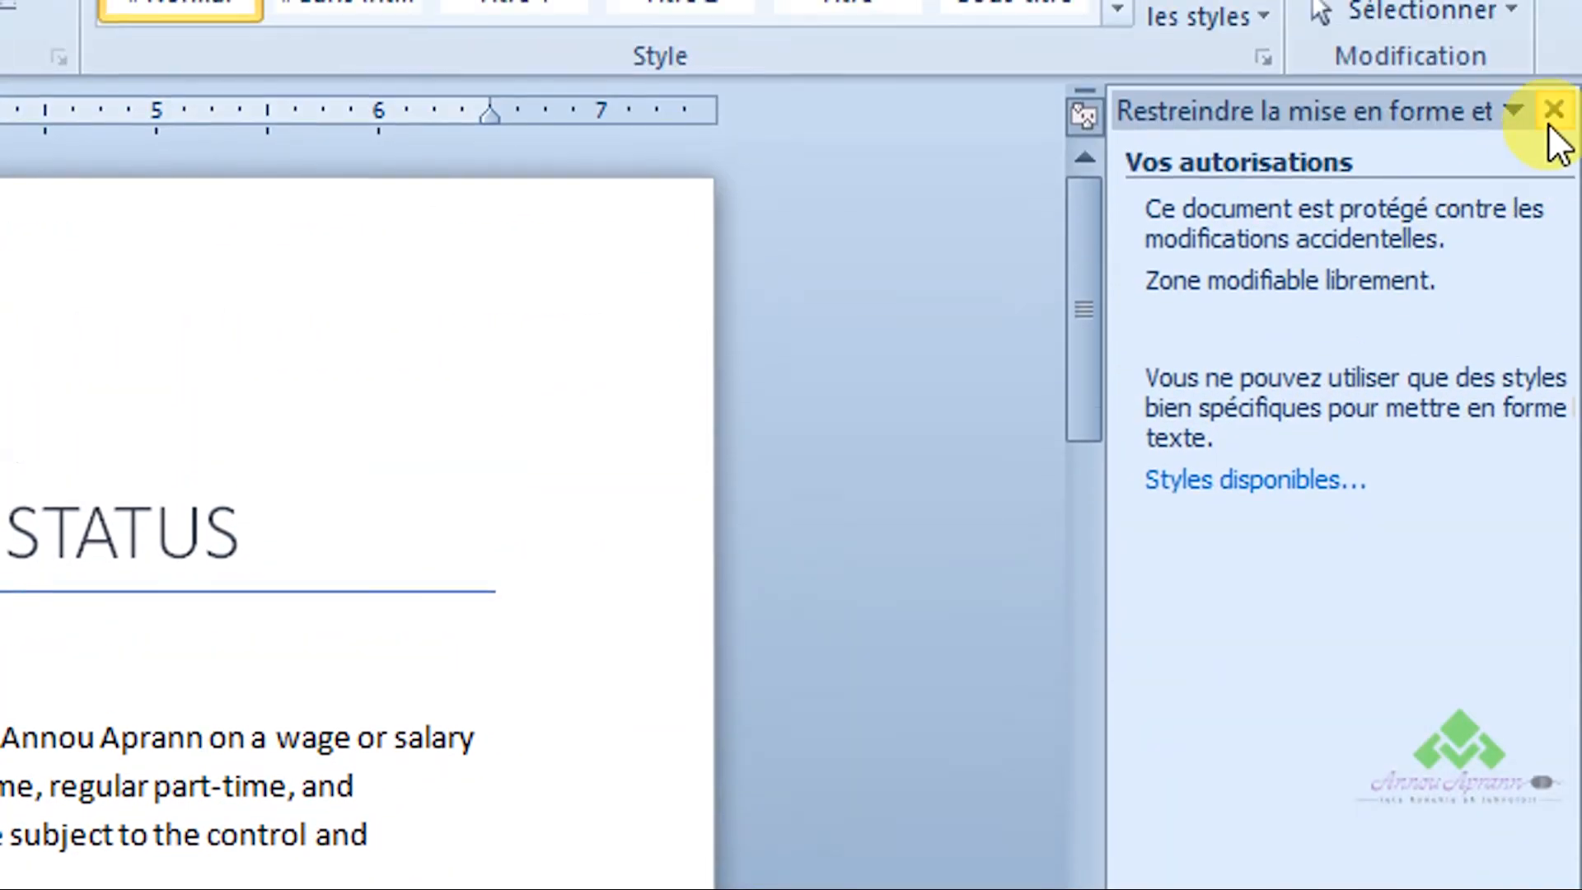
click(1553, 61)
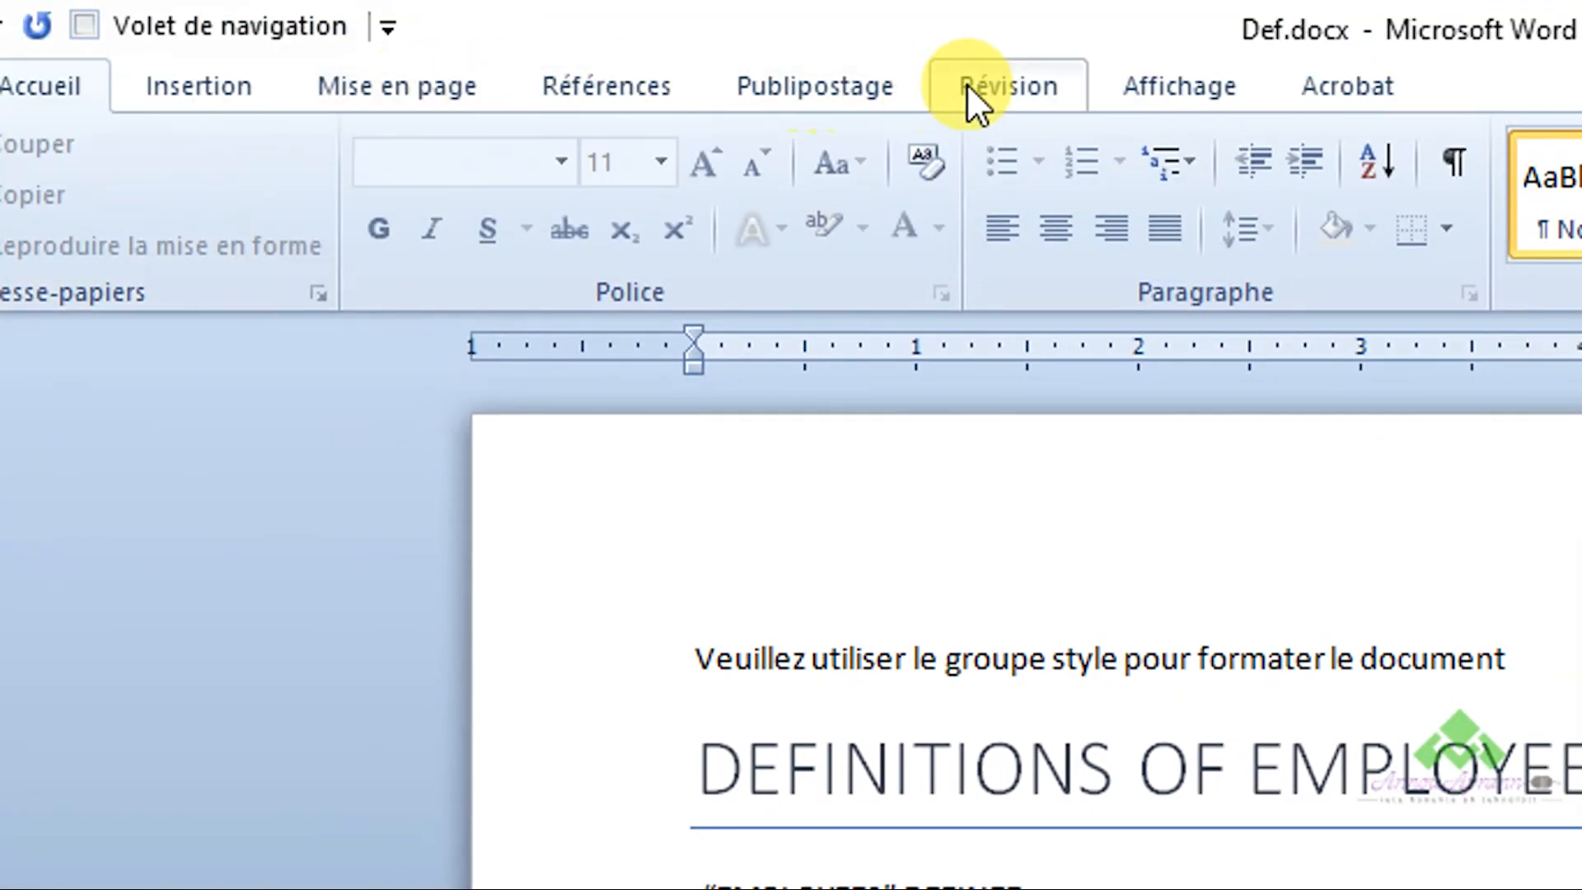
- Reopen the editing restrictions, deactivate the document protection with its password, and return to the text formatting commands
click(992, 86)
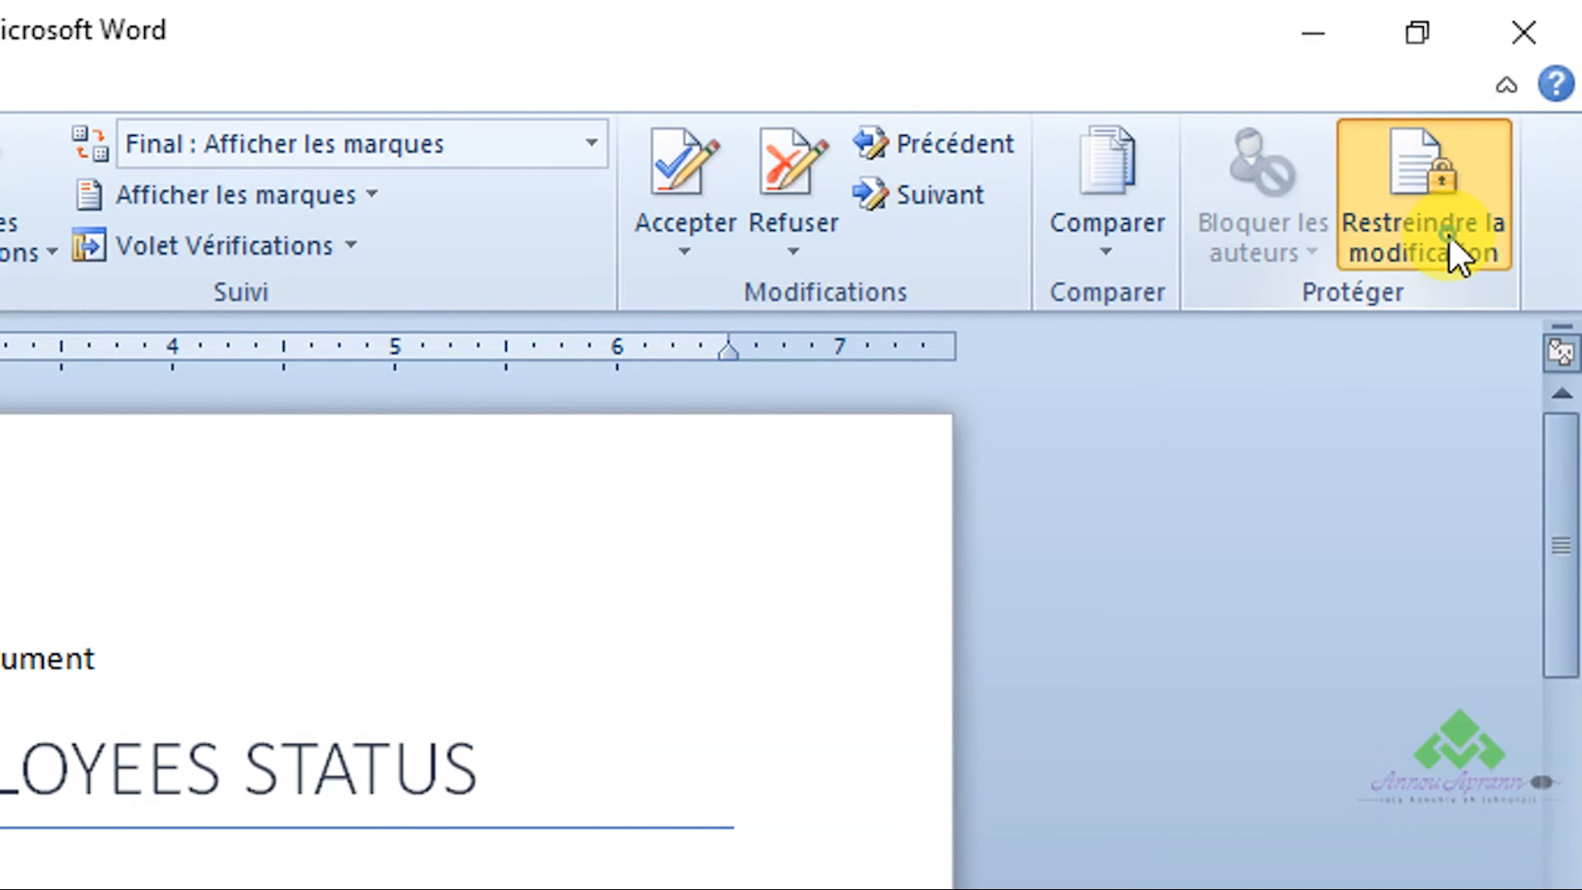
click(1449, 239)
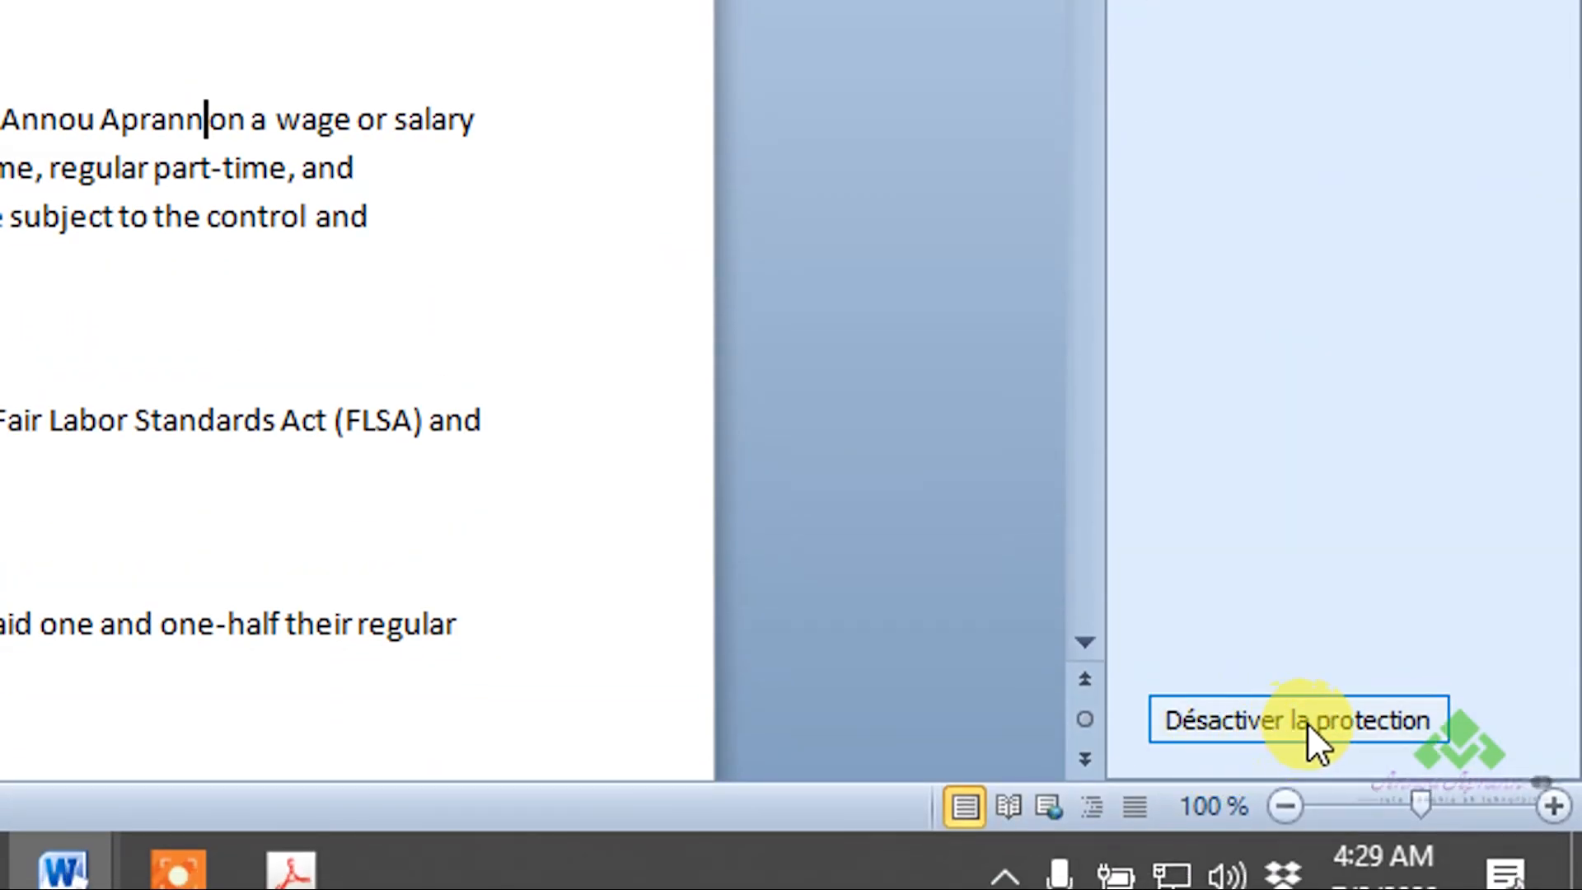
click(1306, 722)
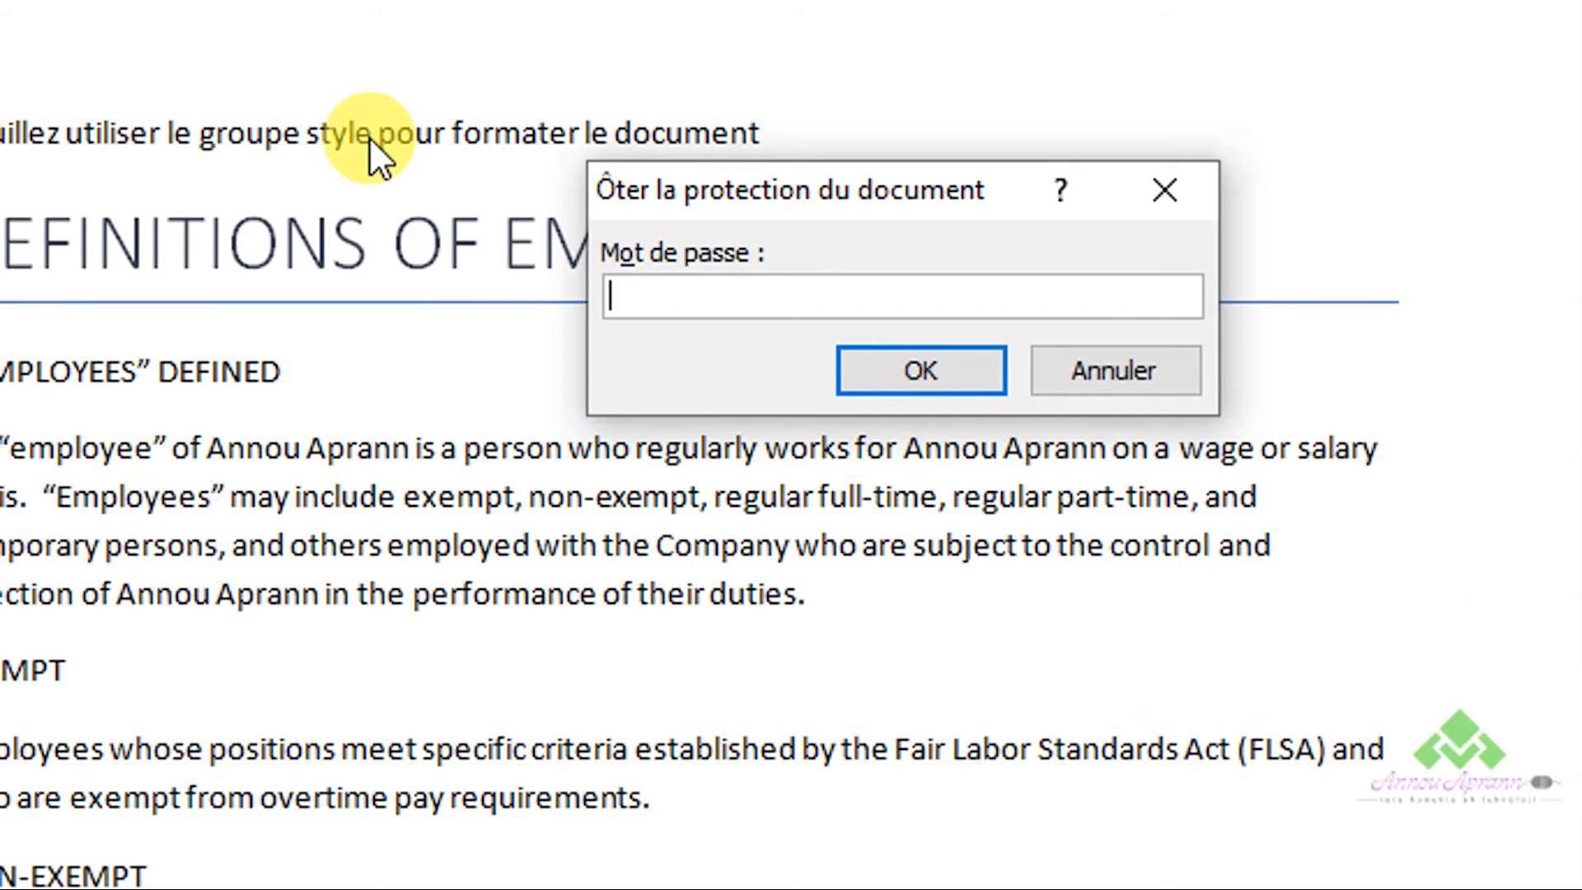
text(1)
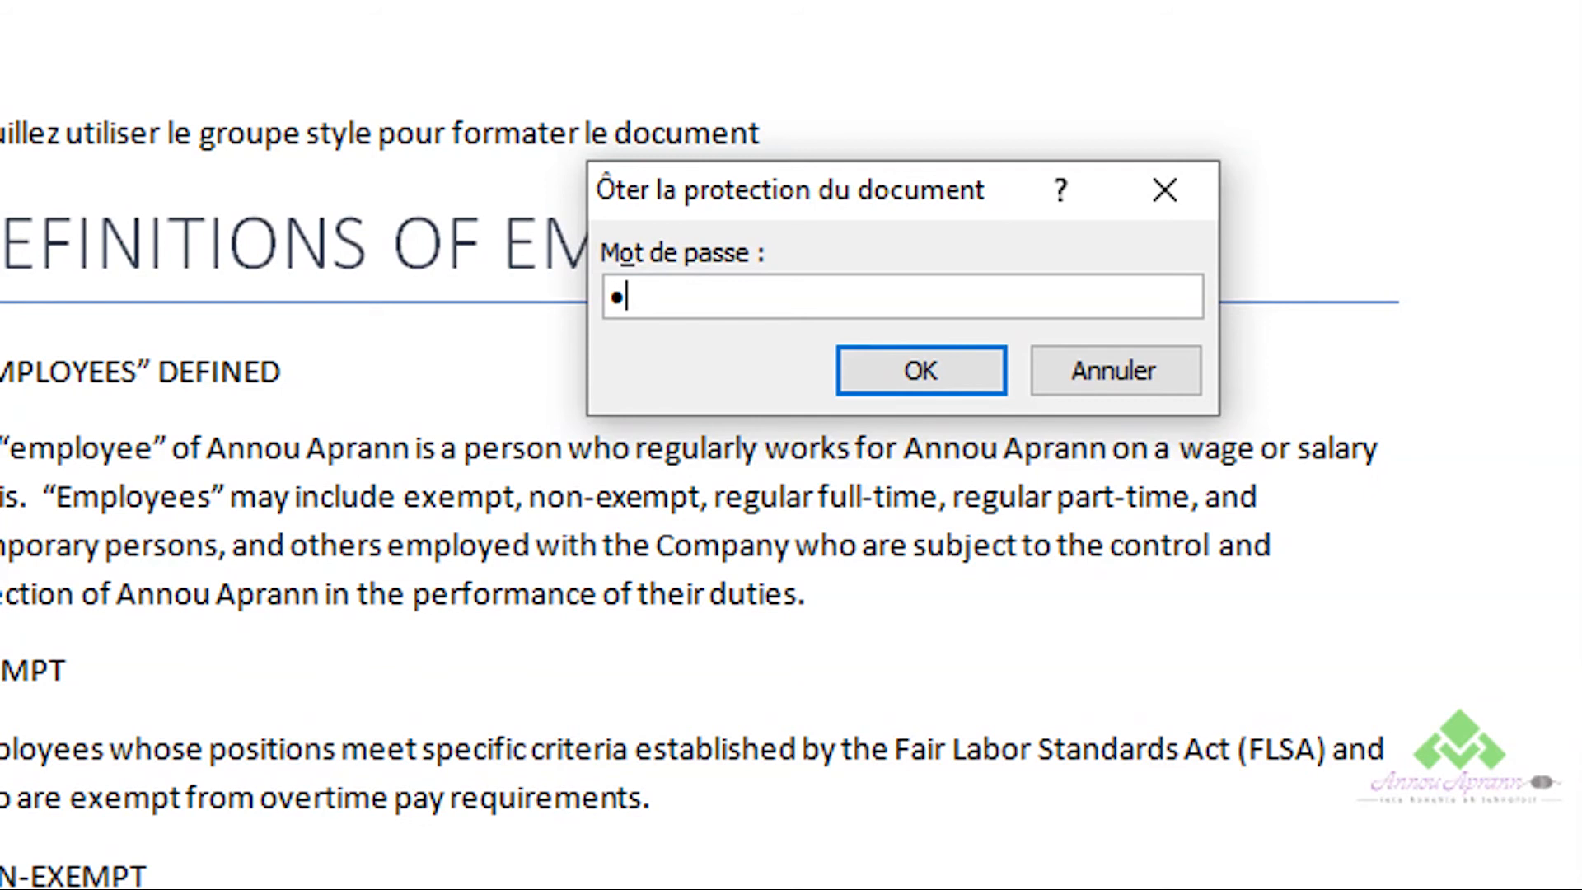
click(869, 371)
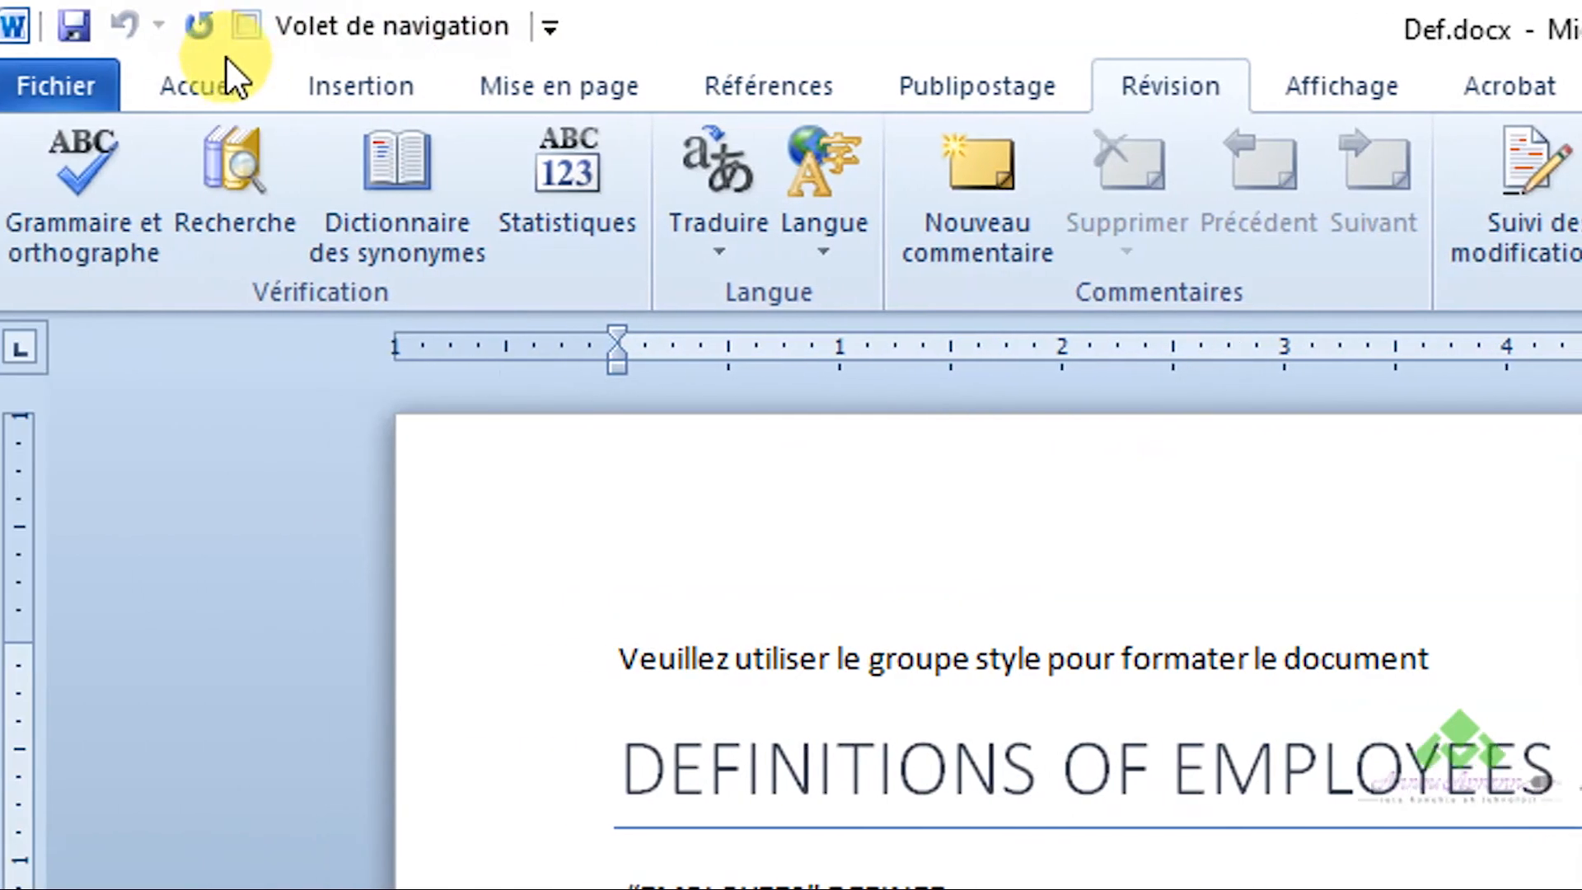
click(220, 77)
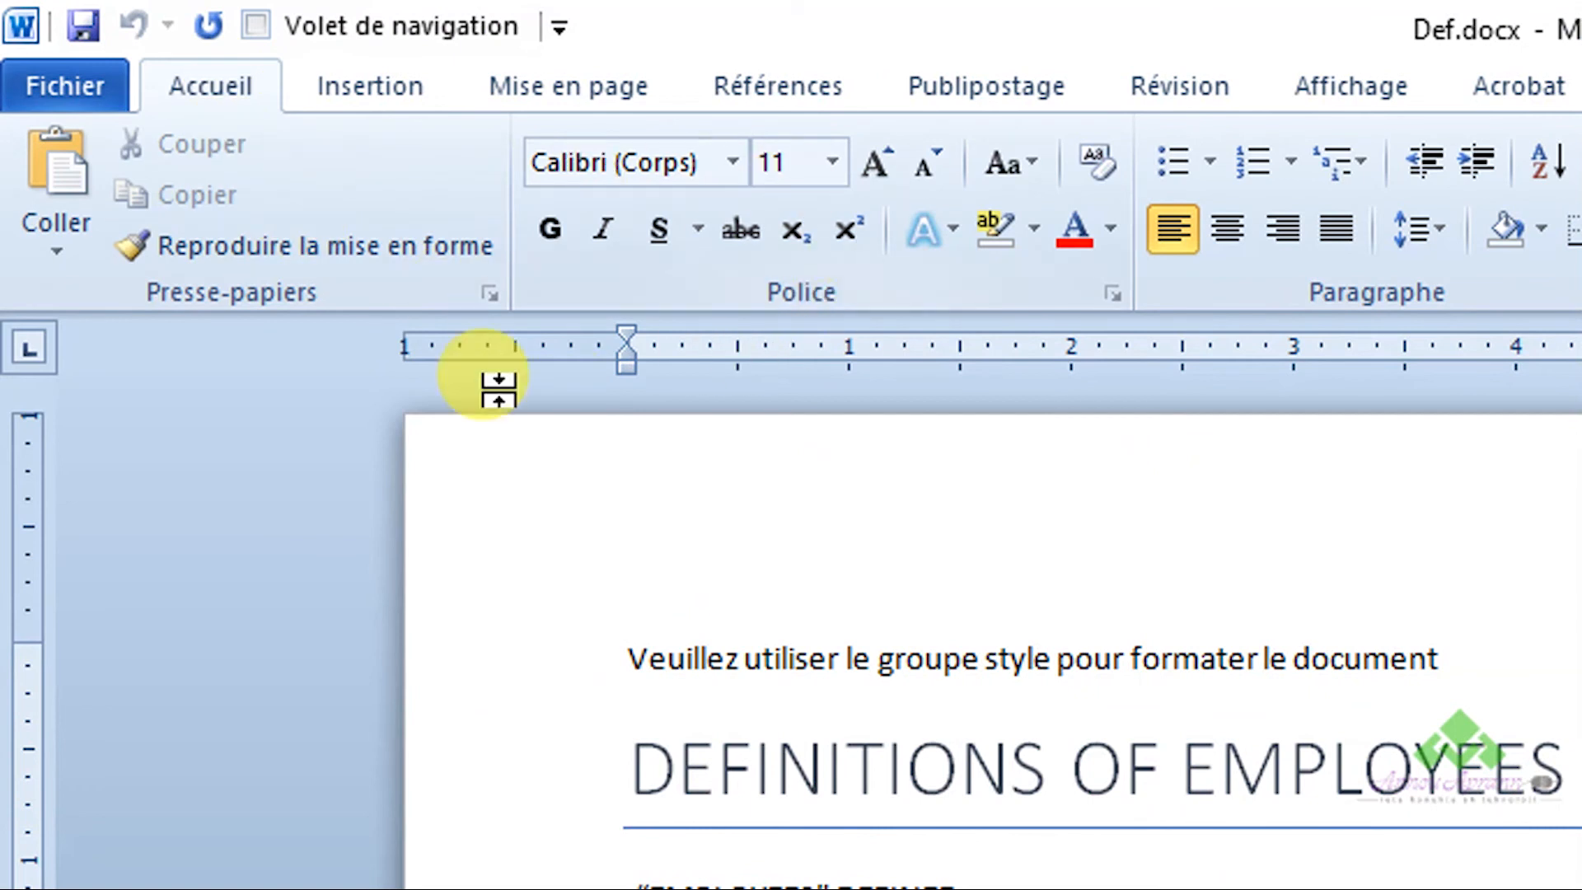